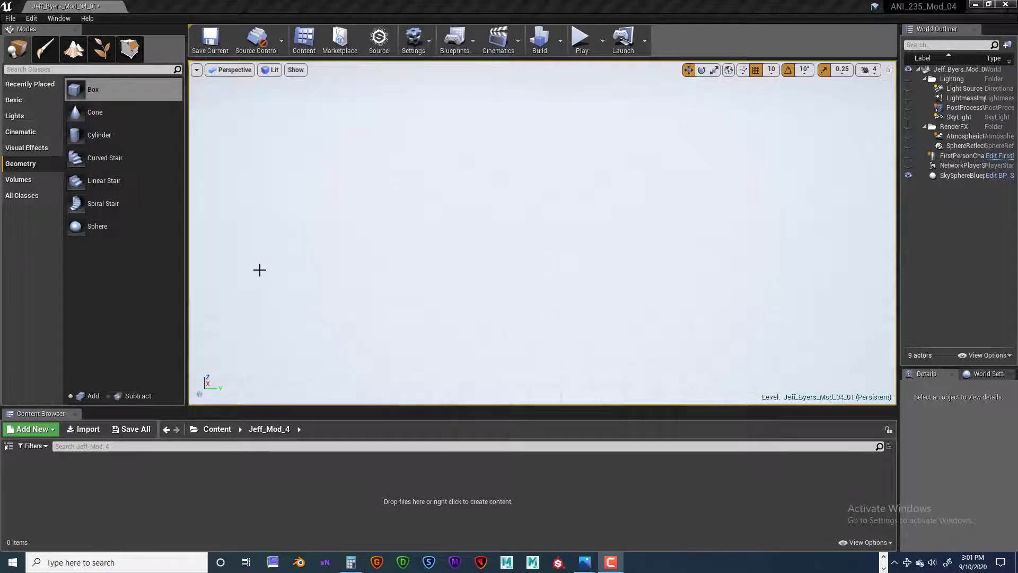
Add a box brush to the empty level and set its location to 0, 0, 0
mouse_move(76, 89)
left_mouse_down()
mouse_move(538, 220)
mouse_move(551, 256)
mouse_move(577, 278)
left_mouse_up()
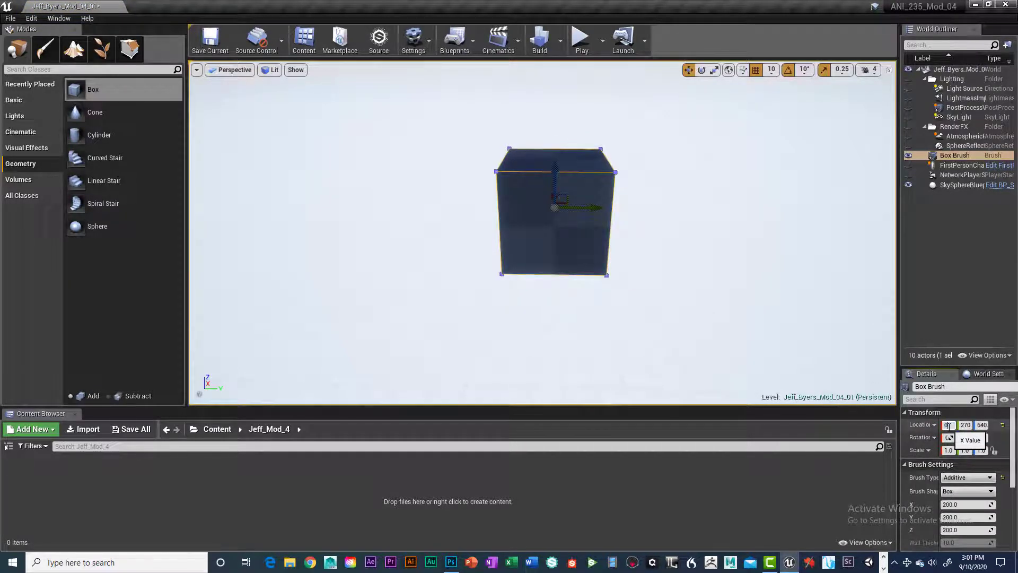
left_click(962, 424)
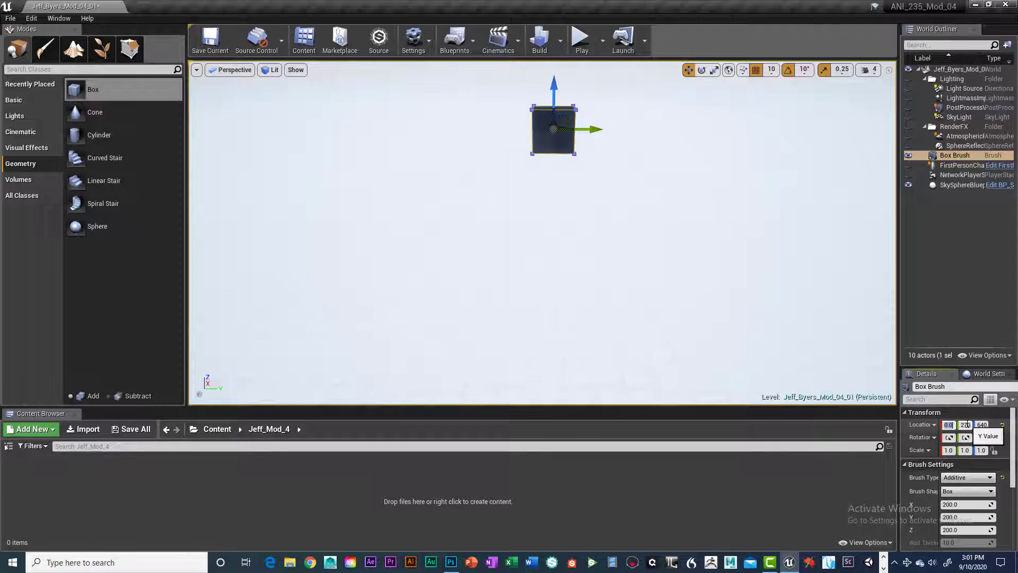
type("0")
left_click(982, 425)
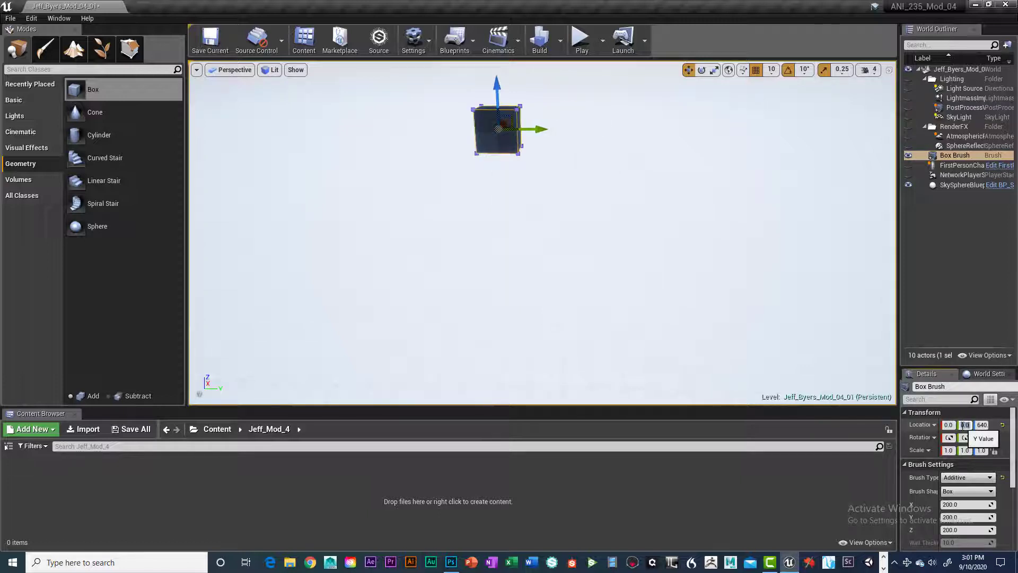
left_click(982, 424)
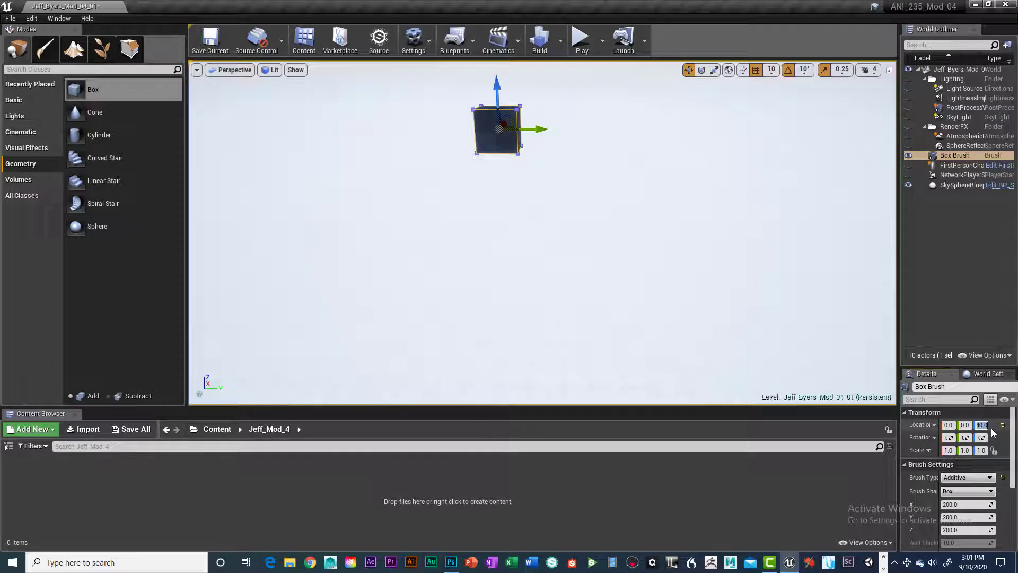
type("0")
key("Return")
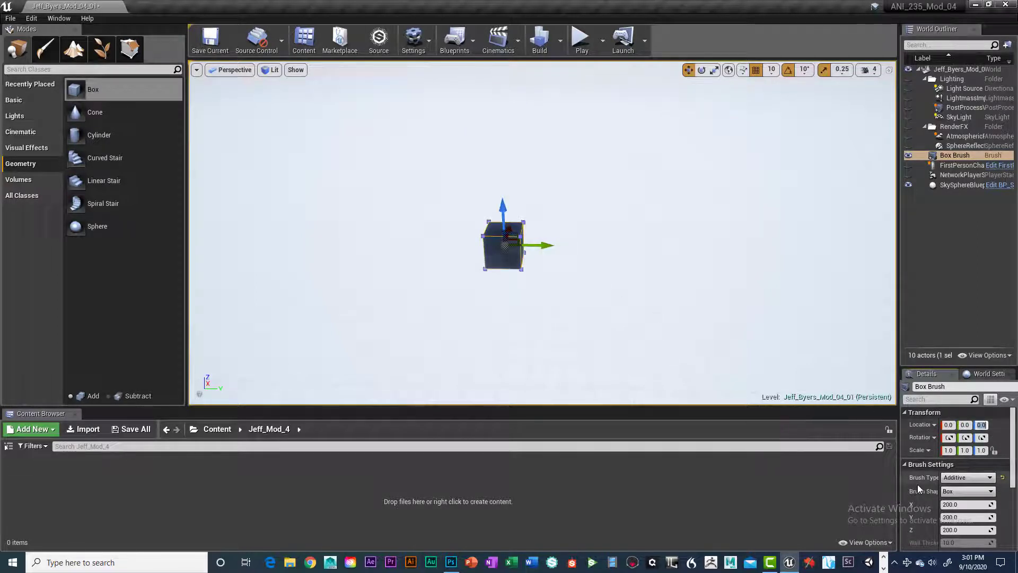
Set the box brush's X size to 9144 and its Y size to 4572 to form the floor
scroll(994, 475, "down", 2)
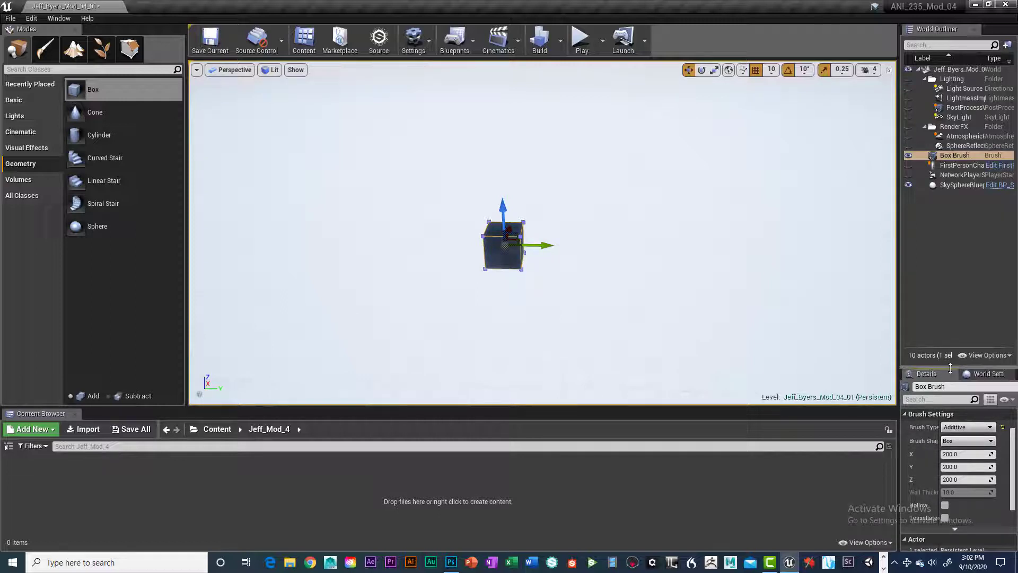
left_click_drag(951, 367, 951, 220)
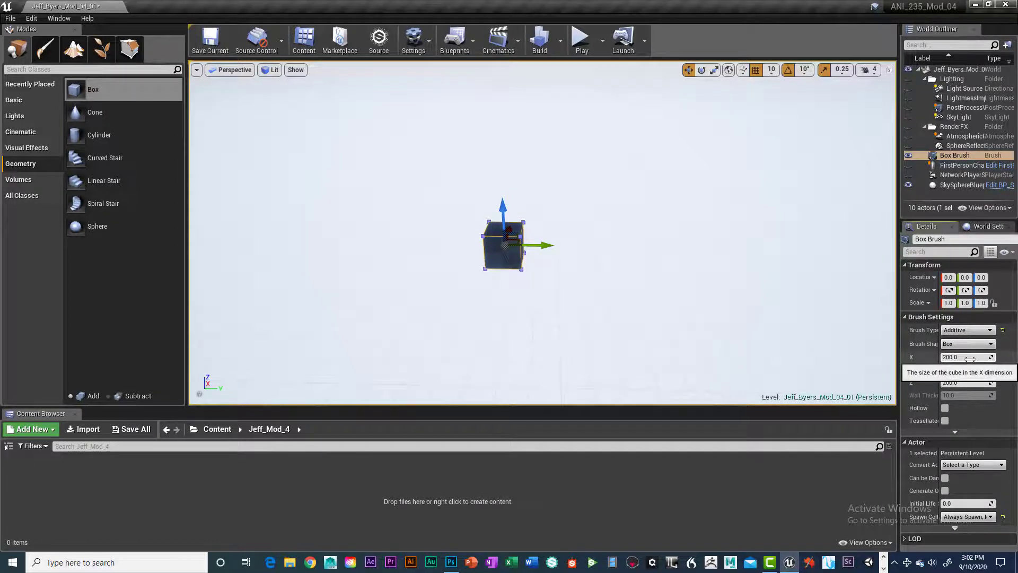
mouse_move(970, 359)
left_mouse_down()
mouse_move(1015, 359)
mouse_move(959, 358)
left_mouse_up()
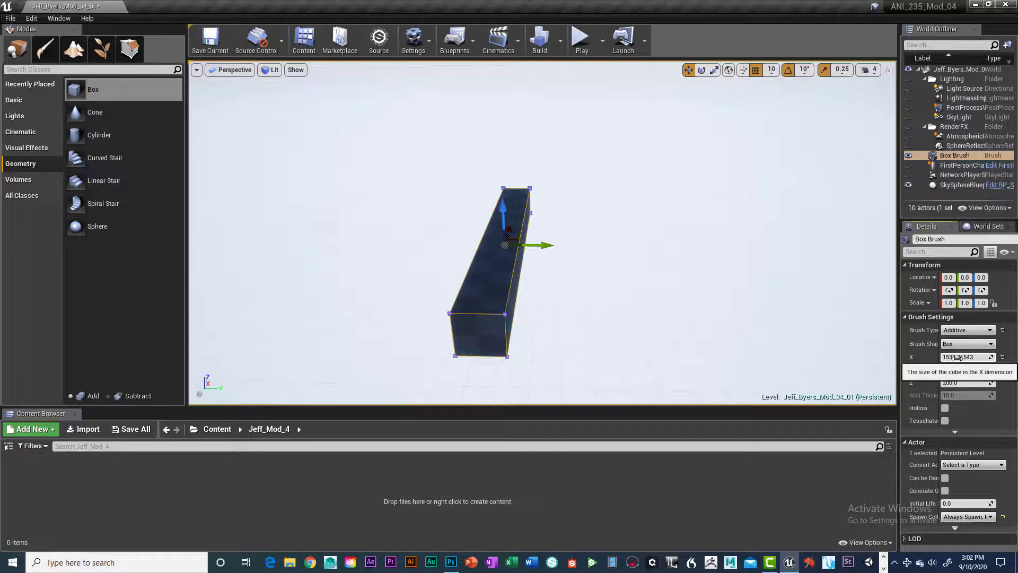
left_click(960, 357)
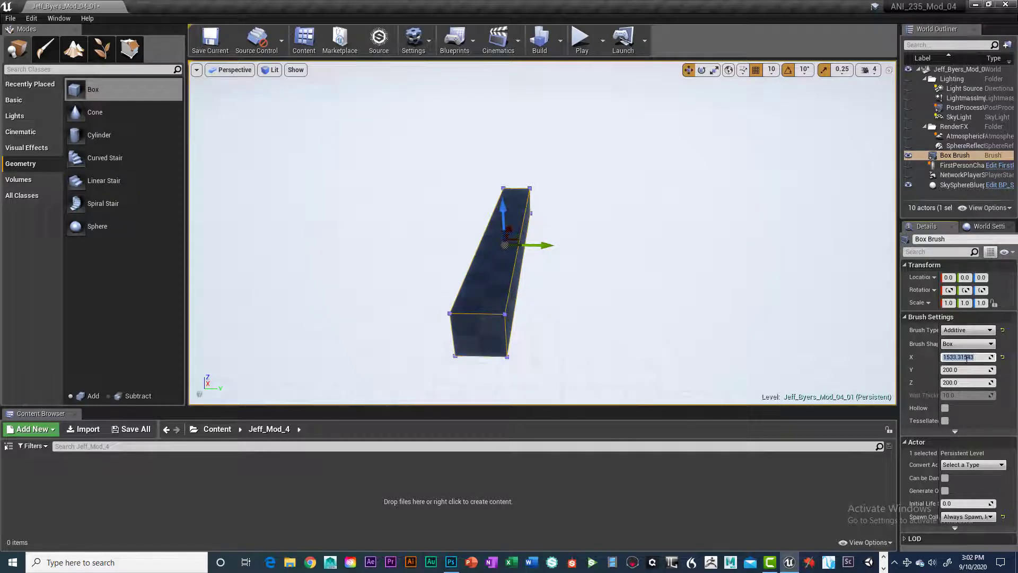
type("9144")
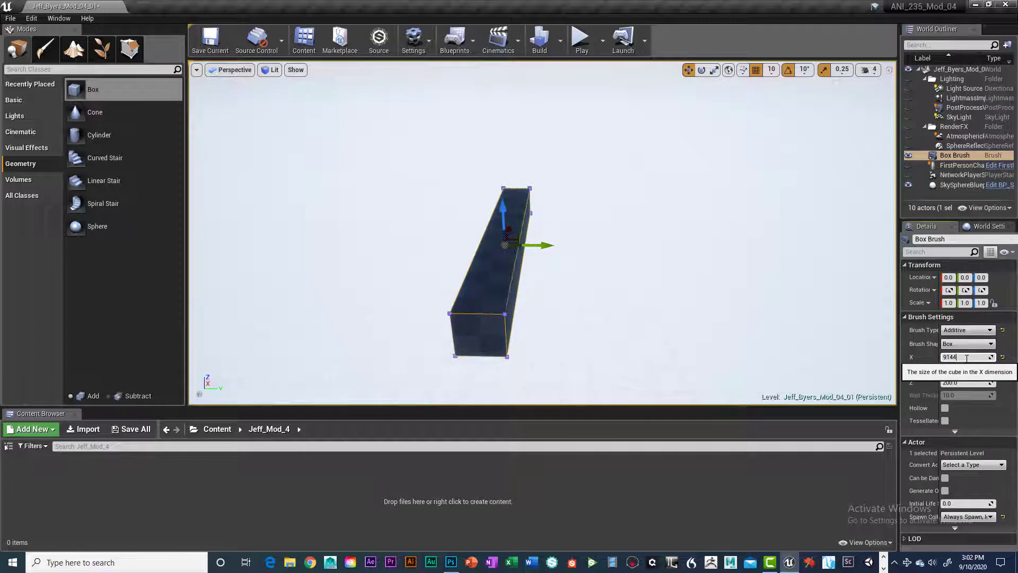
key("Return")
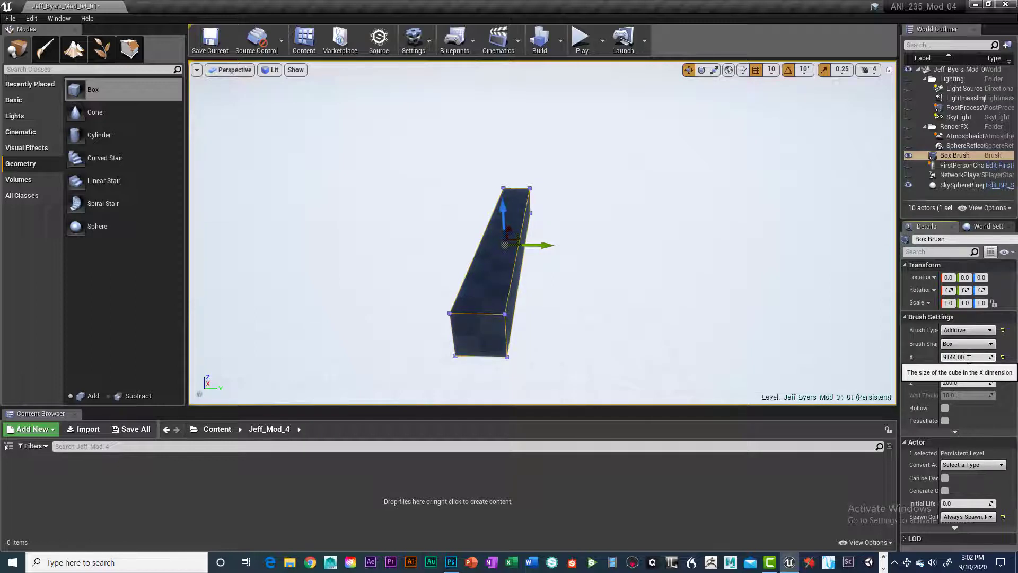
left_click(978, 370)
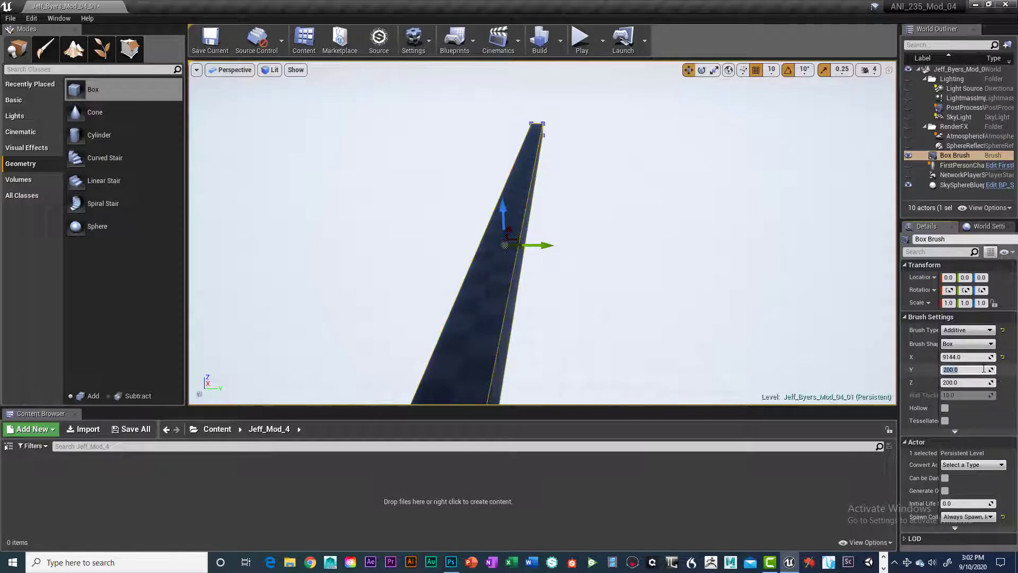
type("4572.")
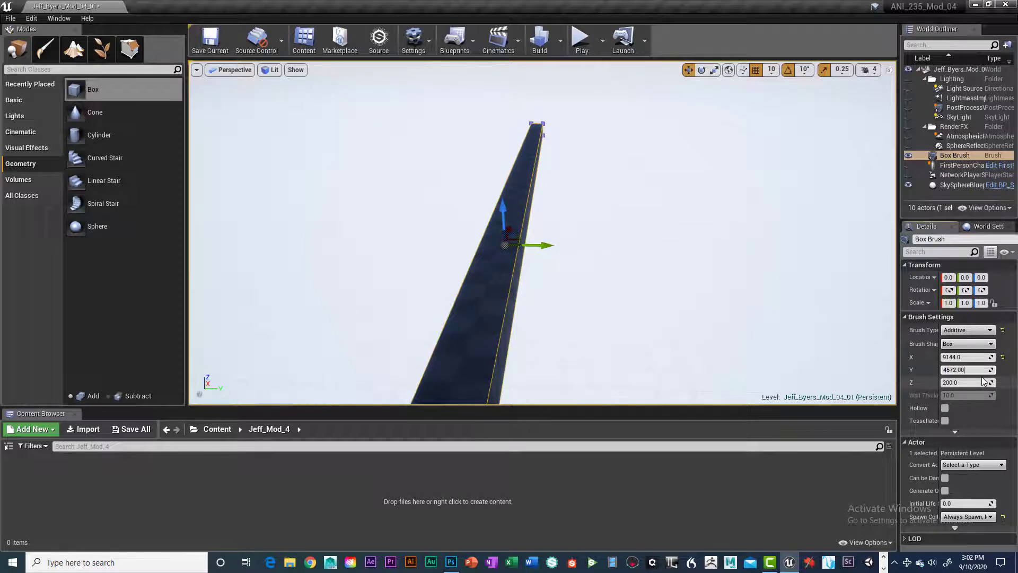
key("Return")
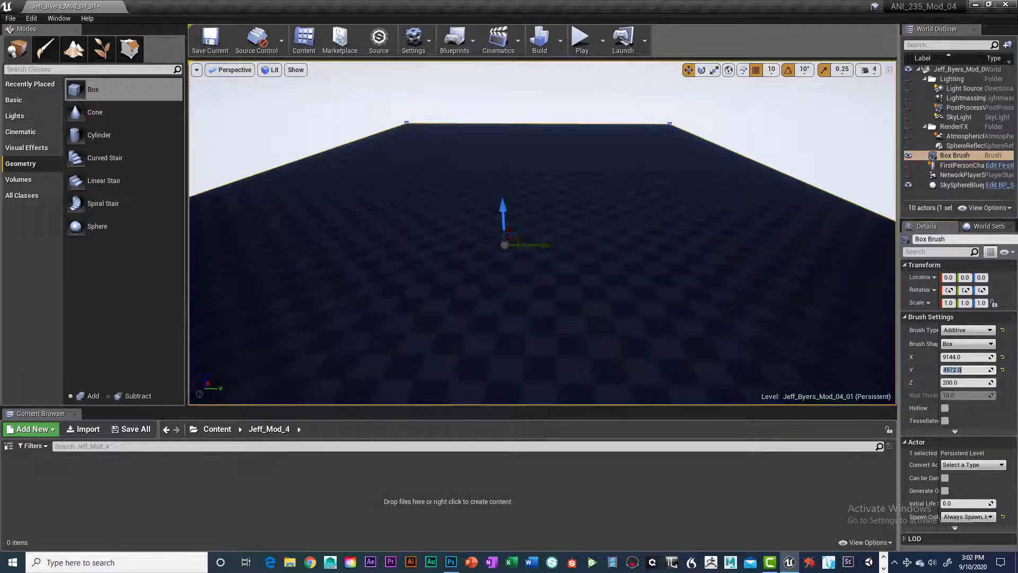
Set the floor brush's Z size to 30
scroll(736, 344, "down", 15)
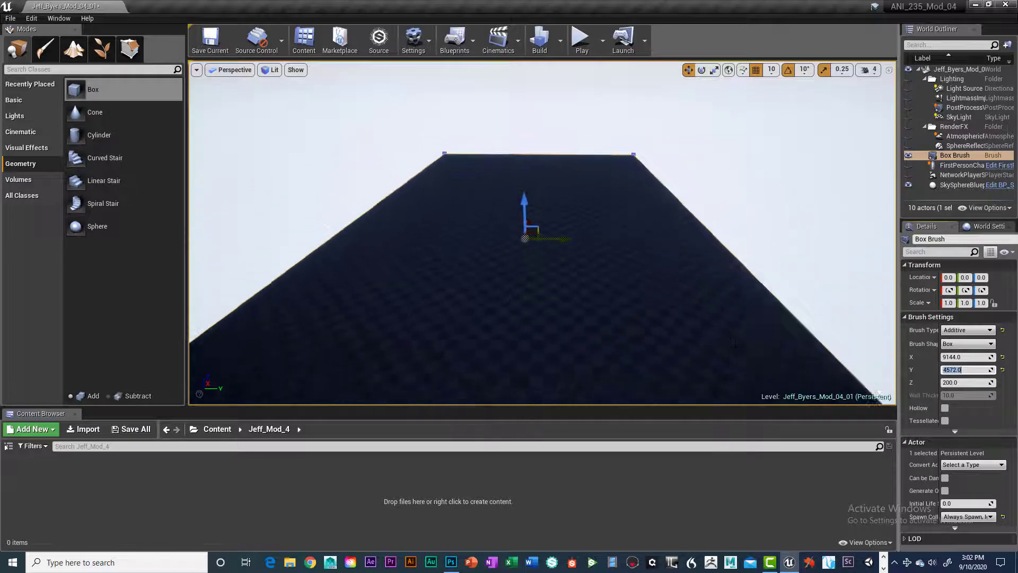
scroll(735, 354, "down", 4)
right_click_drag(734, 356, 679, 255)
scroll(679, 255, "down", 5)
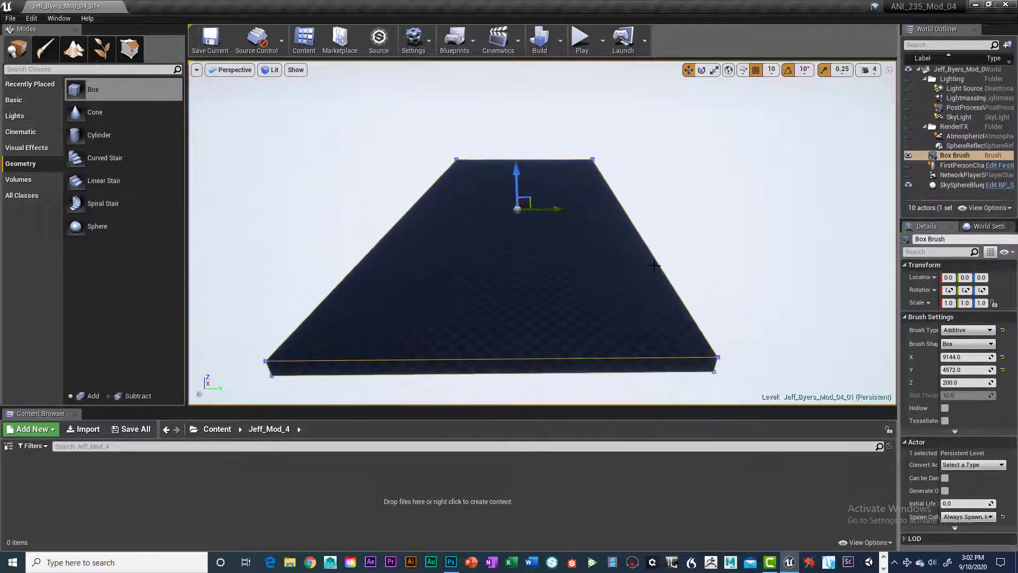
scroll(648, 253, "up", 5)
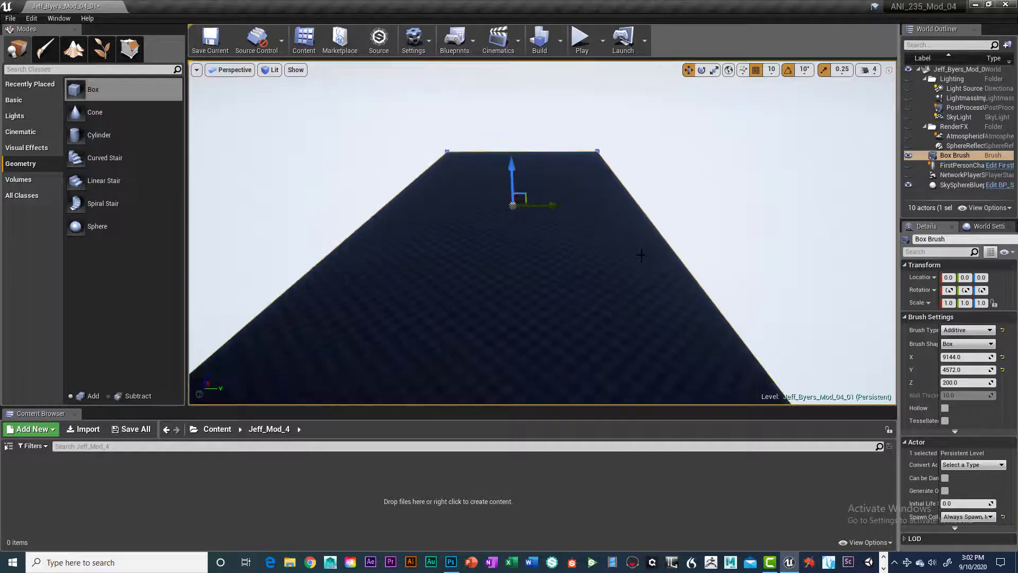
mouse_move(648, 253)
right_mouse_down()
mouse_move(587, 261)
mouse_move(640, 263)
right_mouse_up()
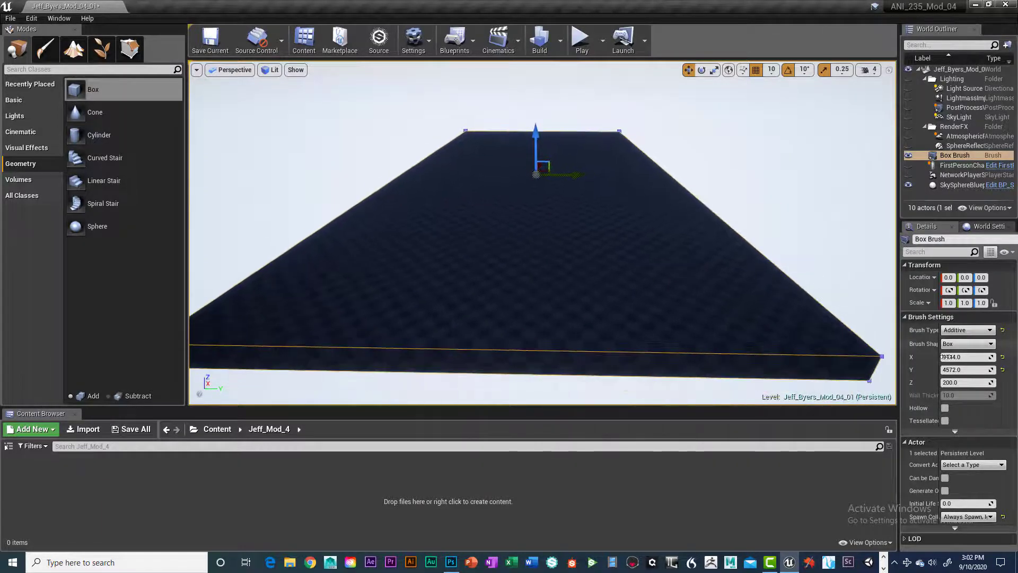
left_click(960, 382)
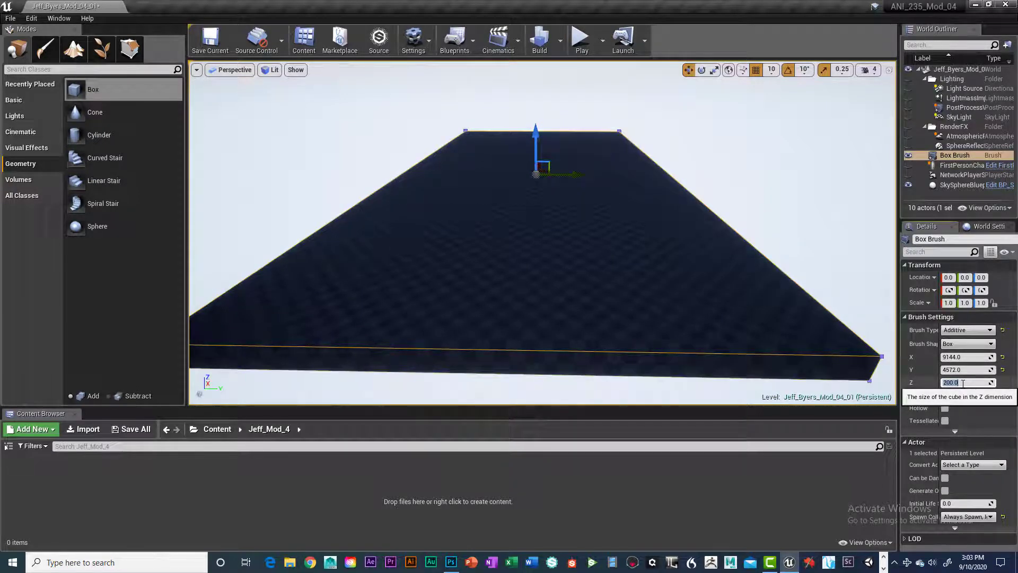
type("30")
key("Return")
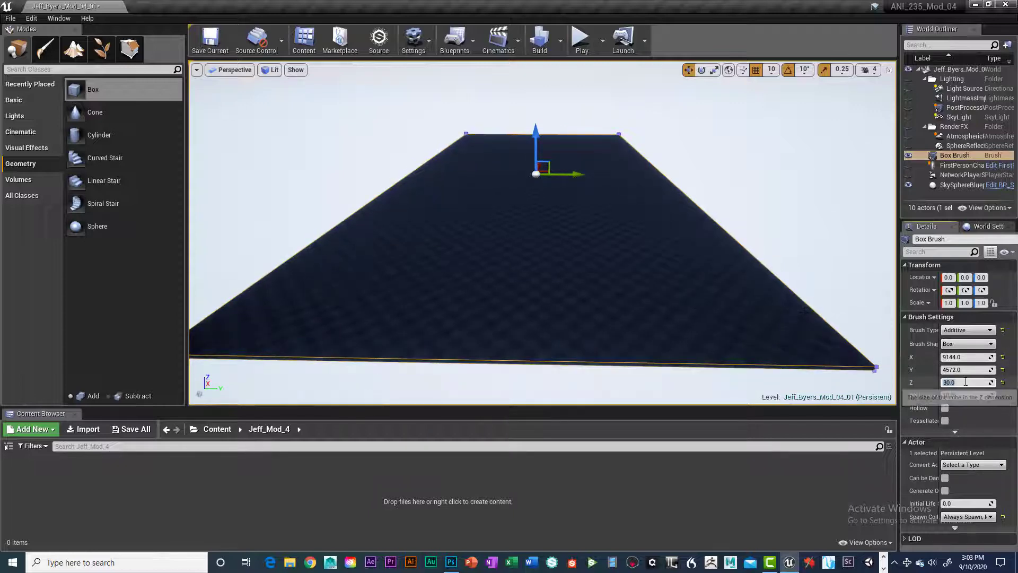
Add a second box brush near the floor's long edge and raise it above the floor
mouse_move(642, 156)
right_mouse_down()
mouse_move(702, 157)
mouse_move(670, 158)
right_mouse_up()
mouse_move(623, 257)
right_mouse_down()
mouse_move(530, 257)
mouse_move(594, 258)
mouse_move(551, 258)
right_mouse_up()
key("a")
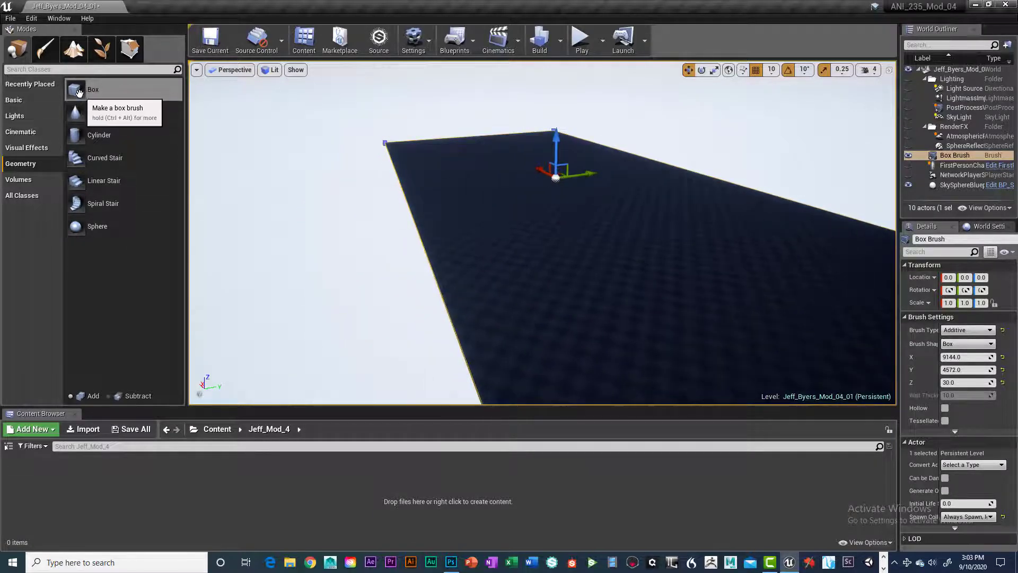
mouse_move(77, 90)
left_mouse_down()
mouse_move(241, 120)
mouse_move(516, 274)
mouse_move(492, 260)
left_mouse_up()
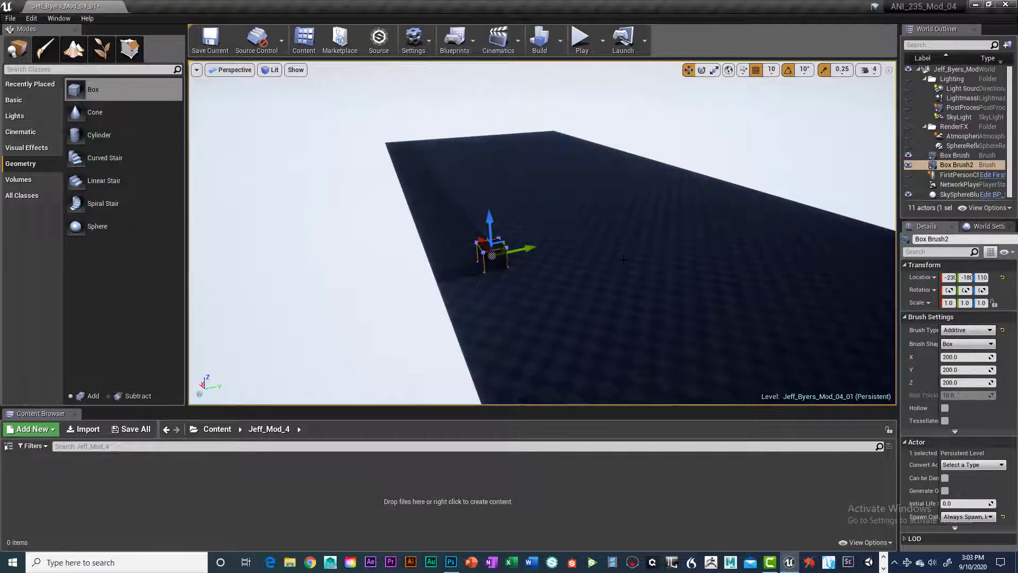
right_click_drag(492, 260, 645, 220)
left_click_drag(645, 220, 596, 238)
right_click_drag(596, 238, 670, 240)
left_click_drag(457, 222, 482, 205)
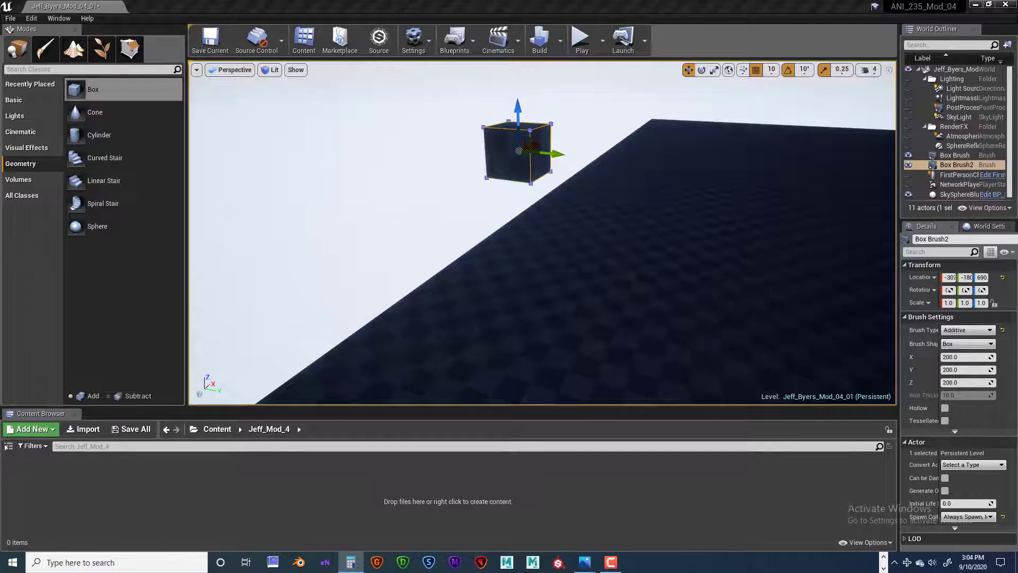
Set the second box brush's Z size to 731 and its X size to 9144 to form a long wall
left_click(959, 383)
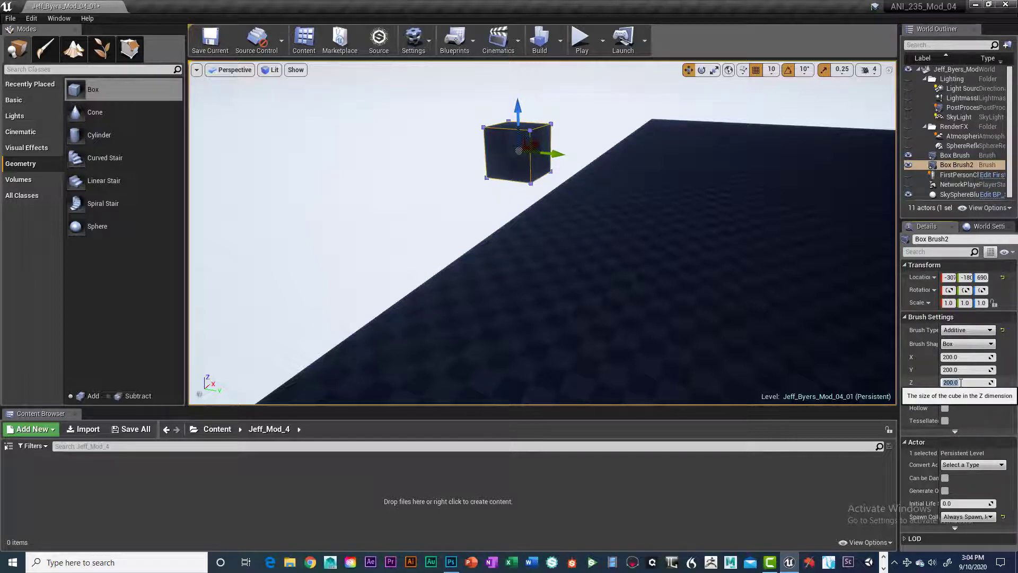
type("731")
key("Return")
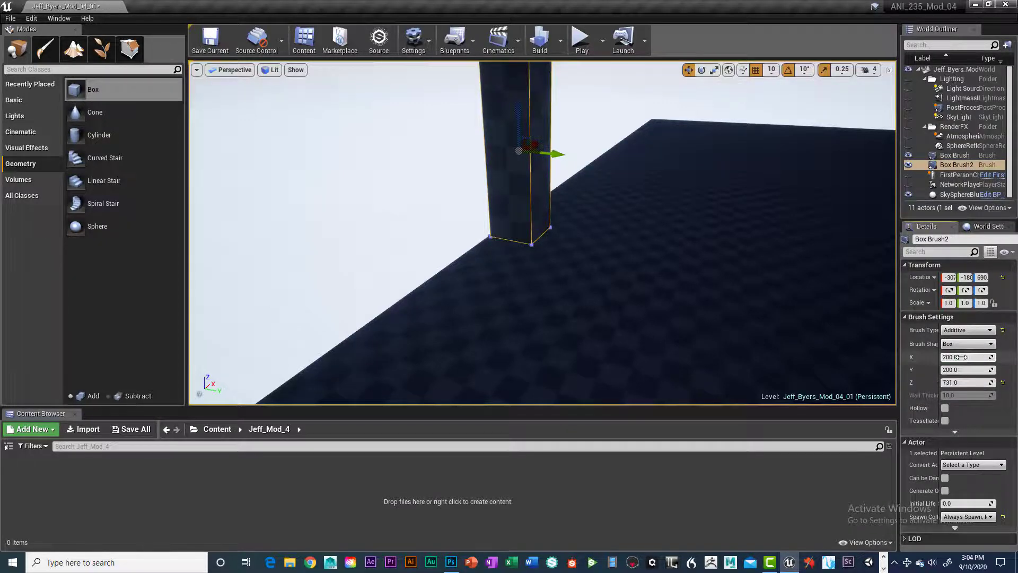
left_click(965, 357)
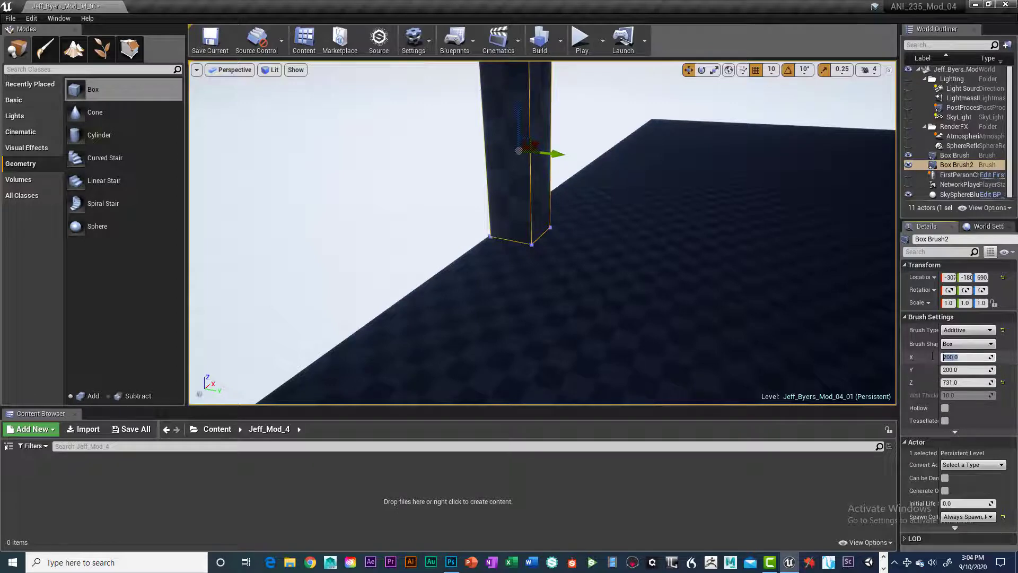
type("9144")
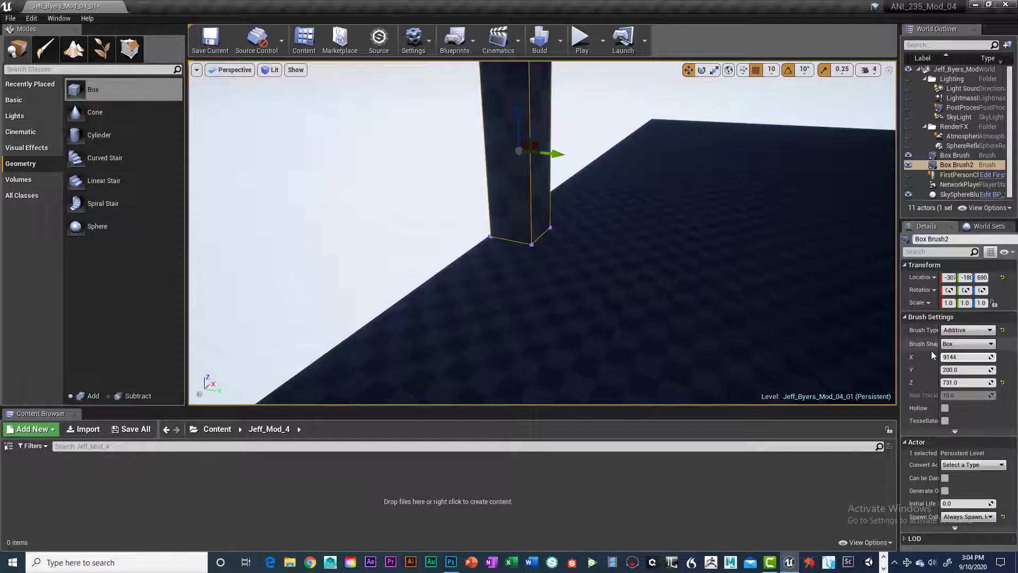
key("Return")
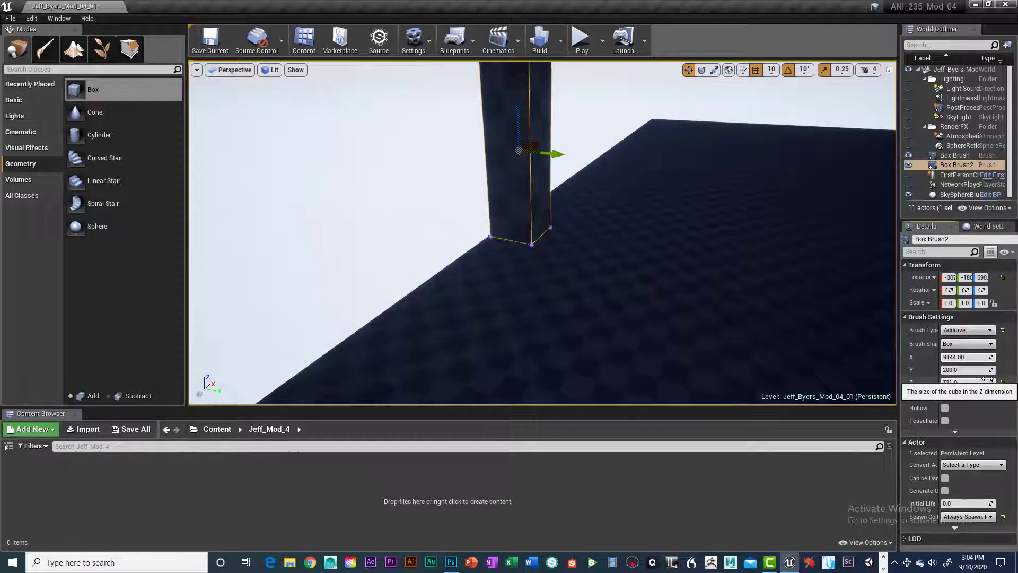
Set the wall brush's Y size to 30 and reduce it to 15
left_click(969, 370)
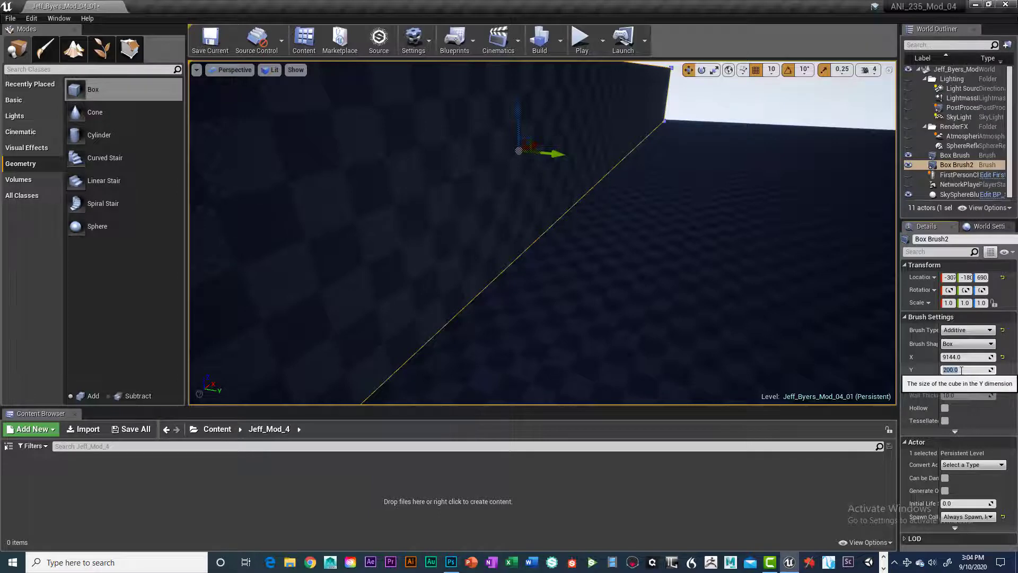
type("30")
key("Return")
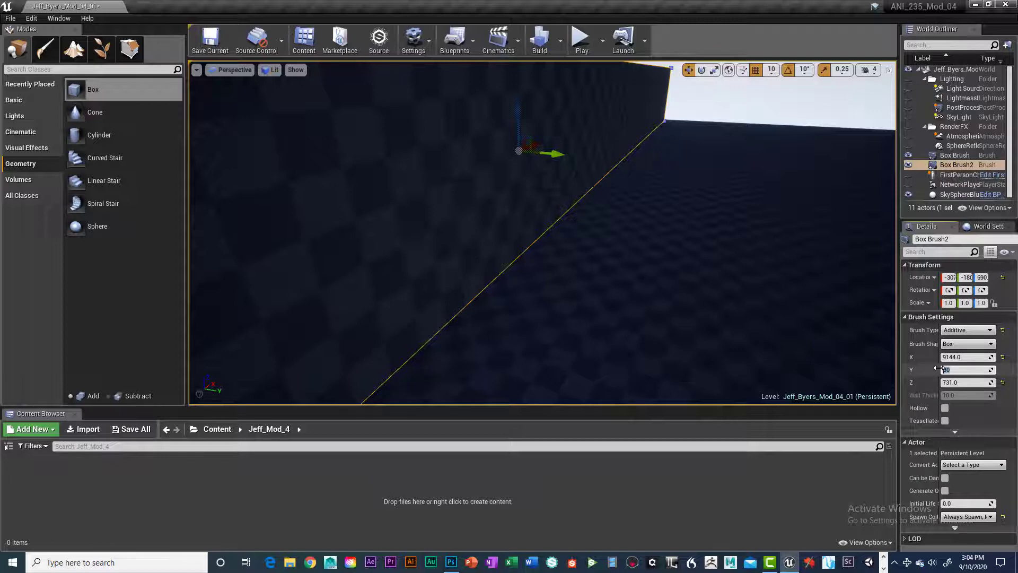
type("15.")
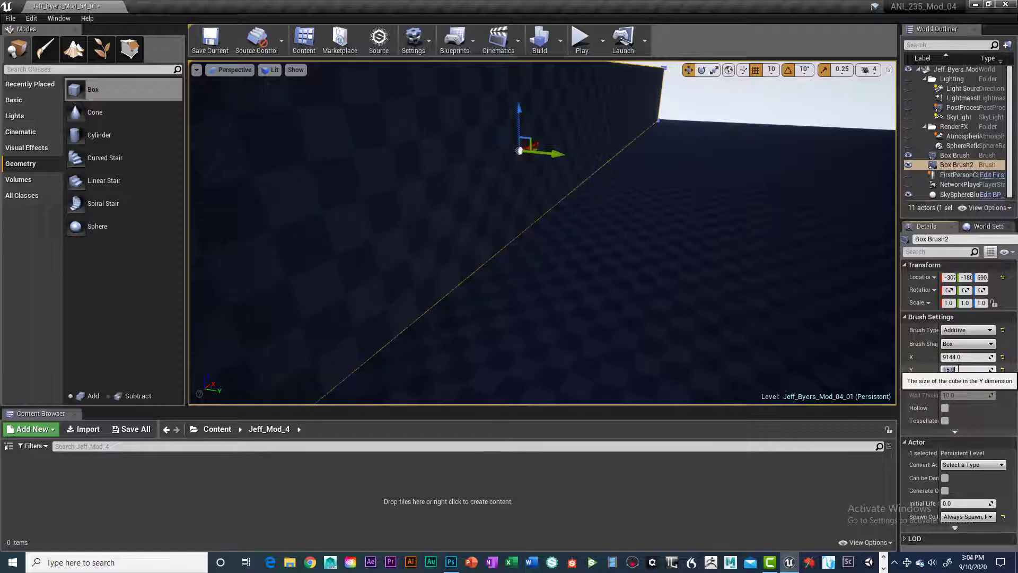
key("Return")
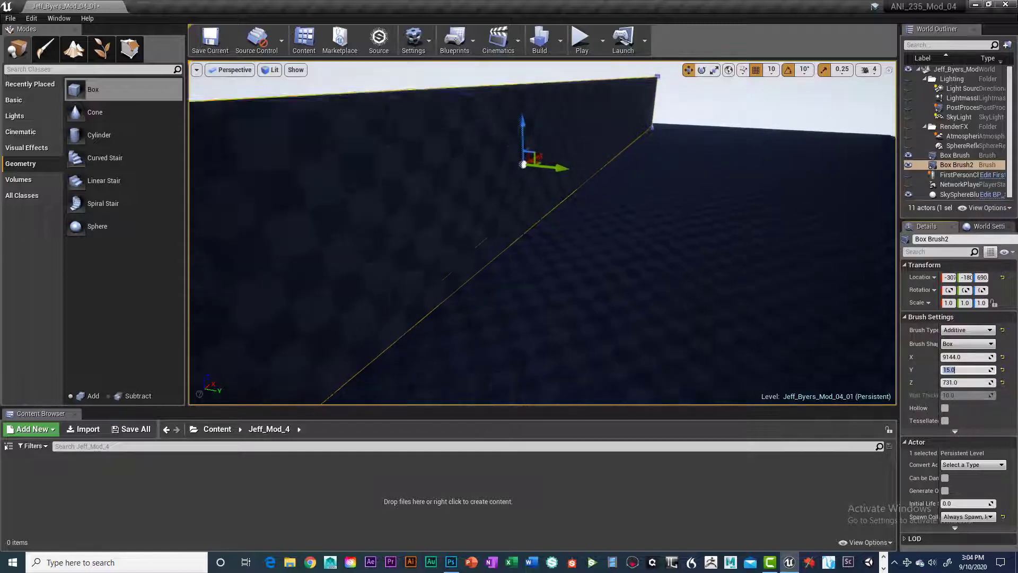
Set the wall brush's X location to 0 to line it up lengthwise with the floor
scroll(612, 329, "down", 10)
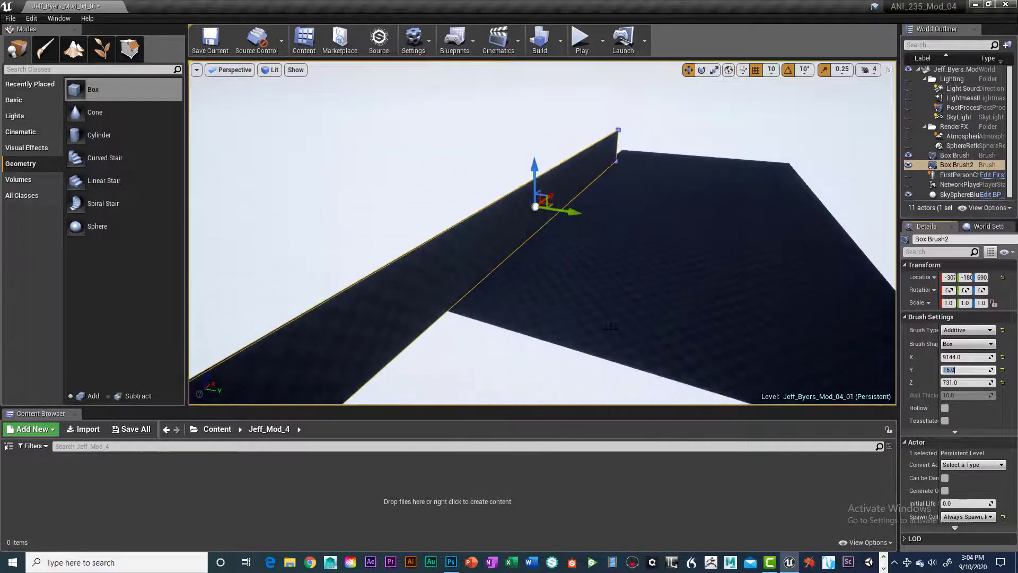
scroll(613, 330, "down", 5)
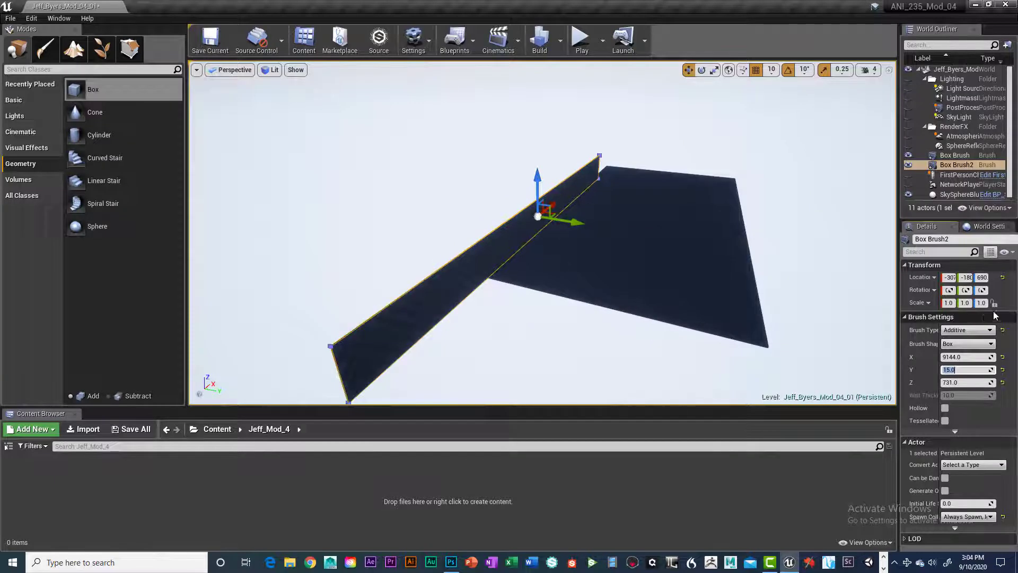
left_click(944, 278)
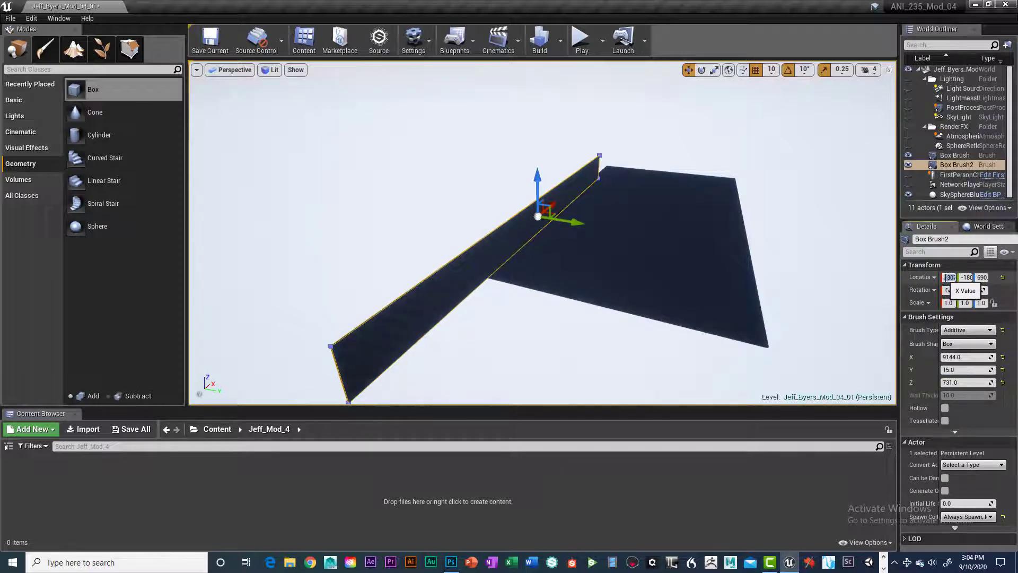
type("0")
key("Return")
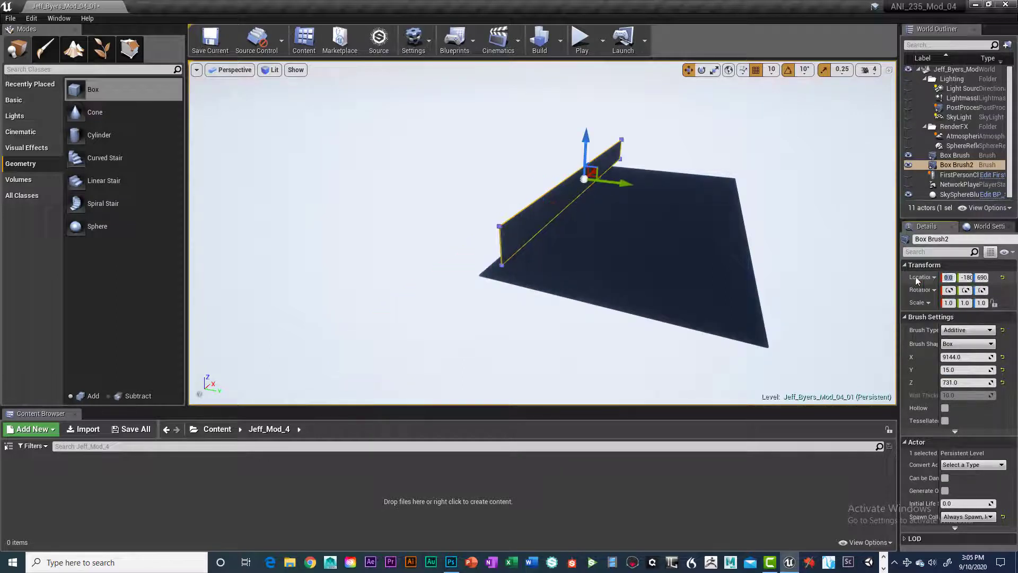
Switch the viewport to the top orthographic view, focused on the middle of the wall and the nearby floor edge
right_click_drag(648, 309, 647, 318)
left_click(233, 70)
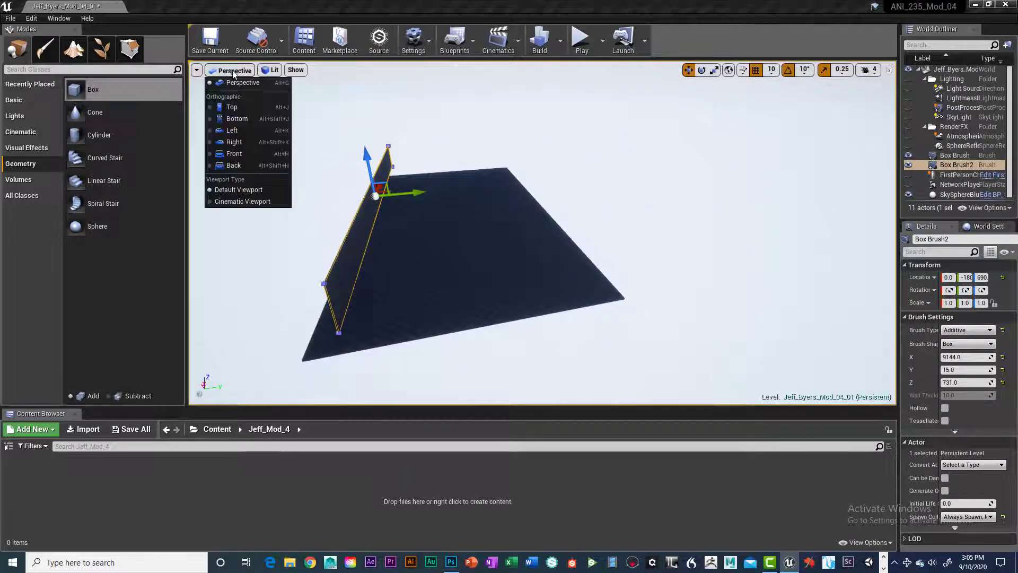
left_click(234, 107)
scroll(626, 294, "up", 4)
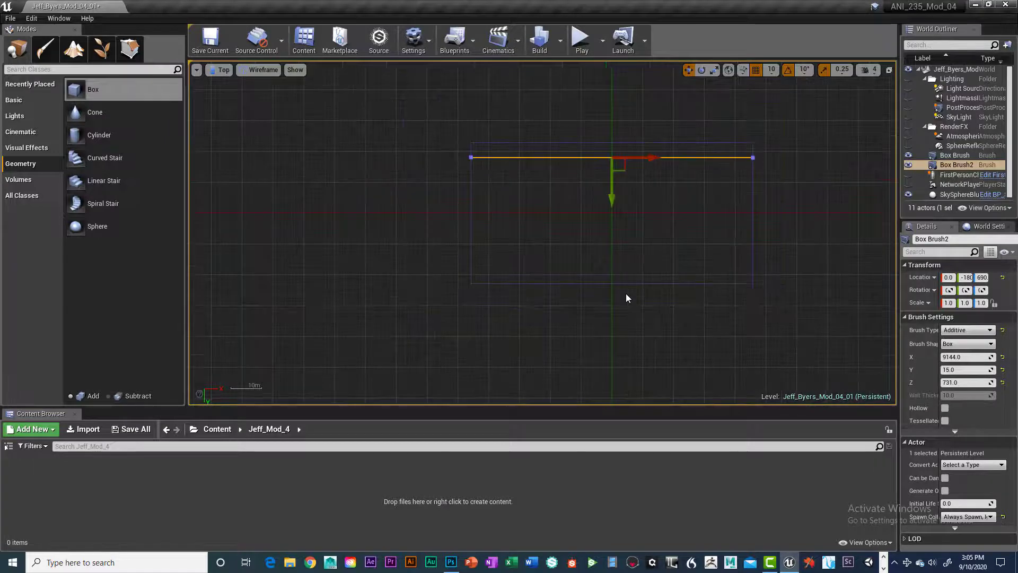
scroll(622, 278, "down", 8)
right_click_drag(599, 211, 603, 402)
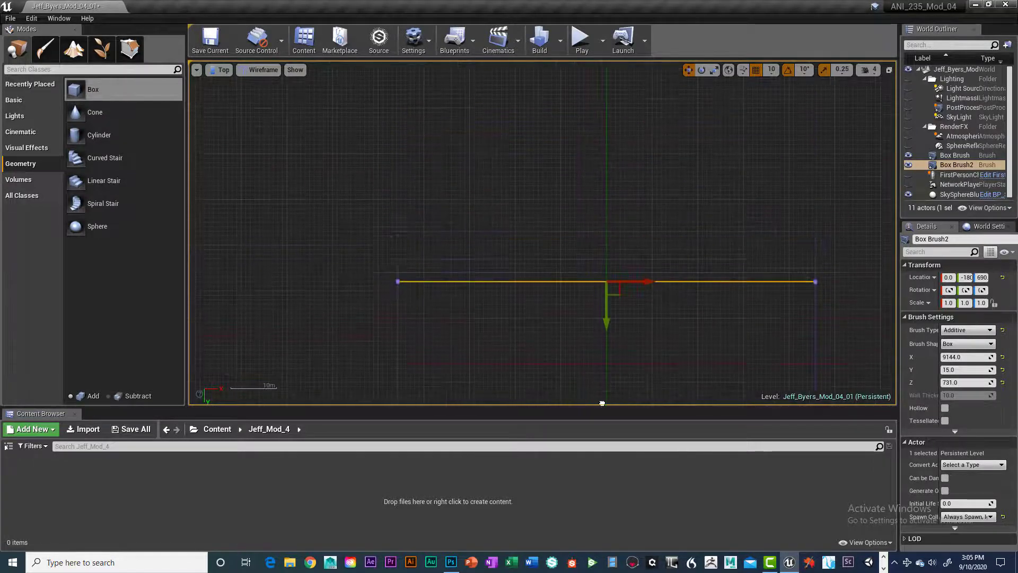
scroll(616, 381, "up", 4)
right_click_drag(564, 316, 596, 402)
scroll(596, 403, "up", 3)
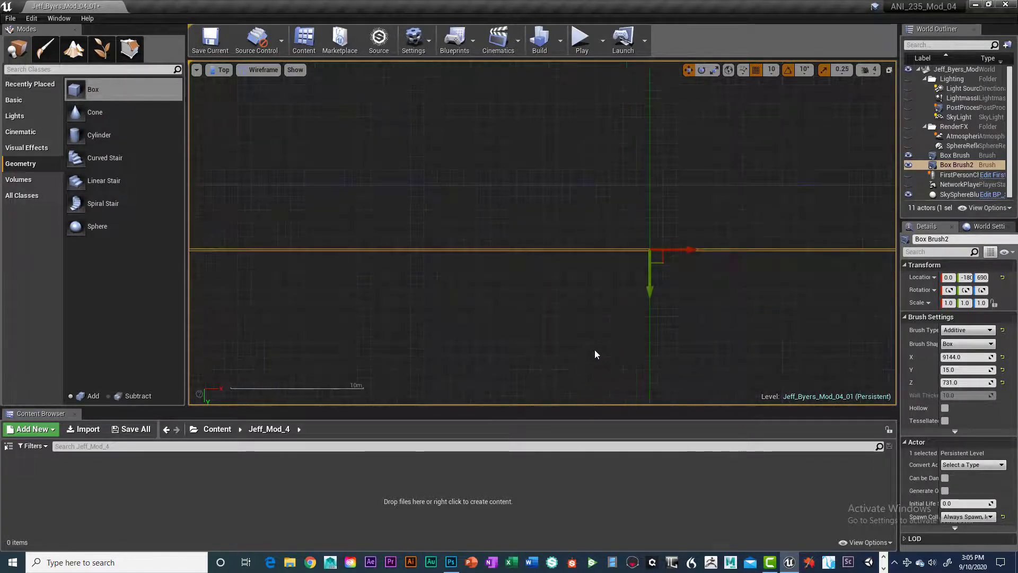
scroll(603, 347, "up", 4)
right_click_drag(684, 204, 625, 351)
Set the grid snap size to 100 and move the wall along Y to just beyond the floor's long edge
mouse_move(615, 367)
left_mouse_down()
mouse_move(610, 264)
mouse_move(613, 295)
left_mouse_up()
left_click(771, 70)
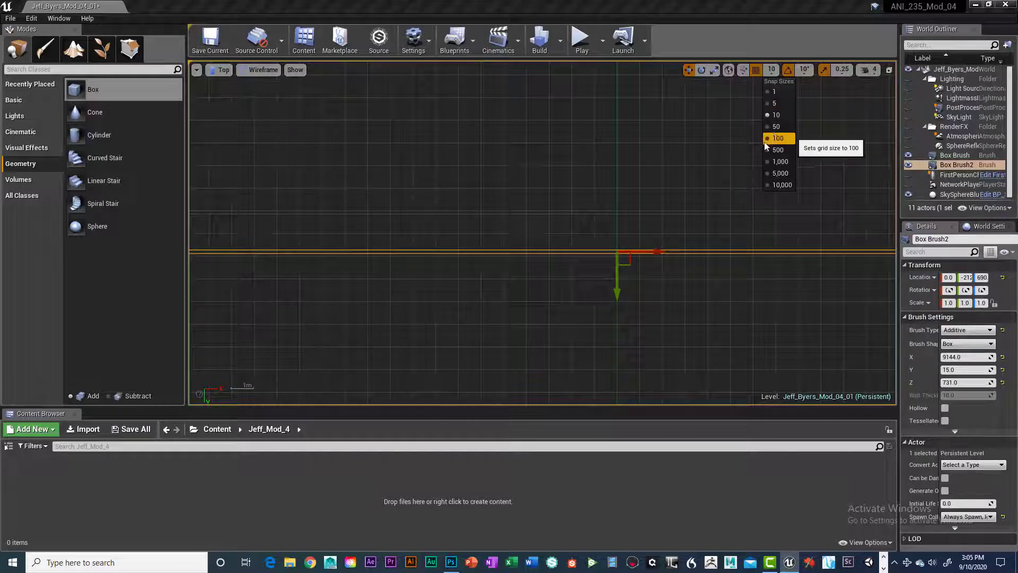
key("ctrl+z")
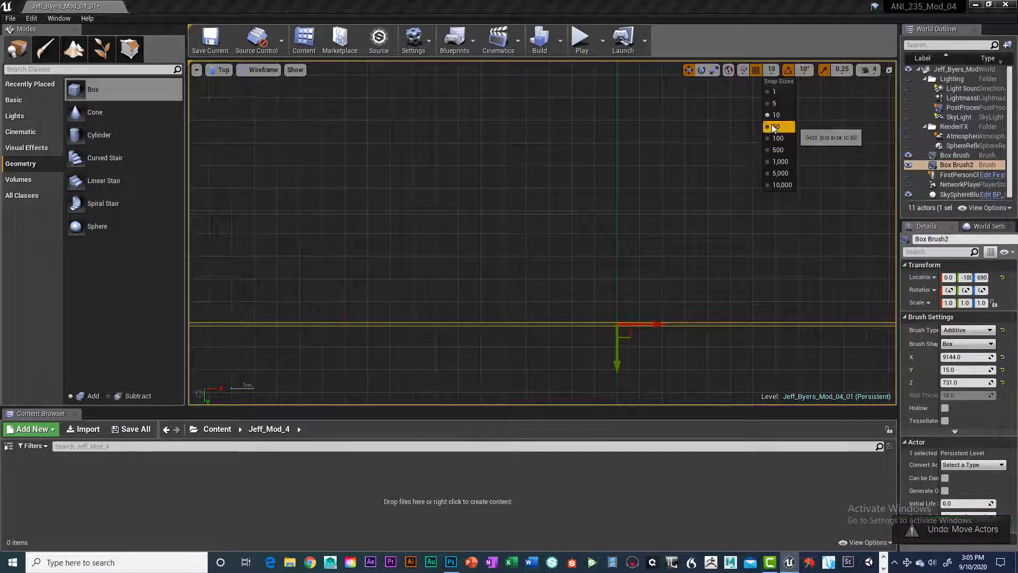
left_click(777, 138)
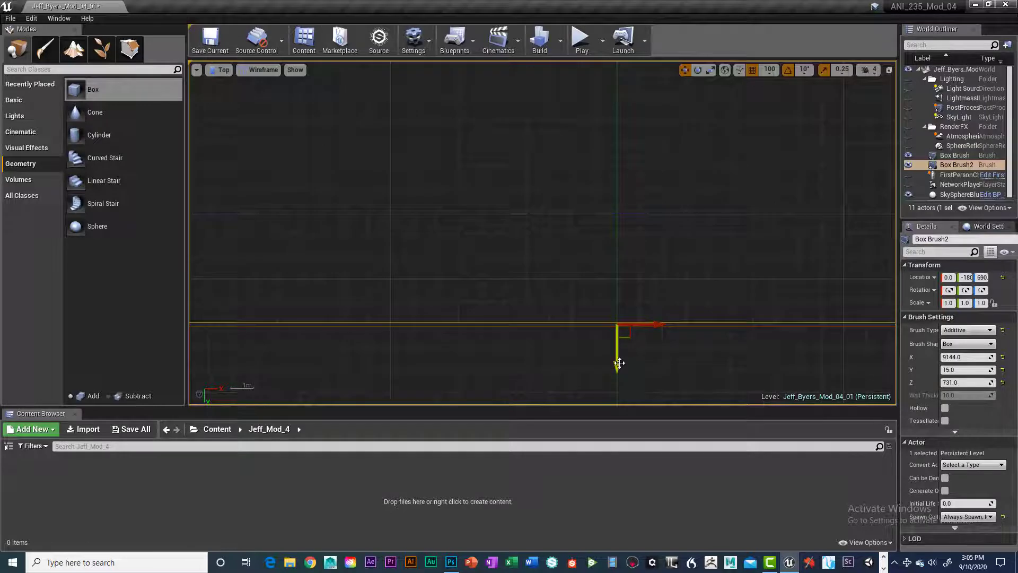
mouse_move(619, 363)
left_mouse_down()
mouse_move(618, 250)
mouse_move(636, 268)
mouse_move(640, 252)
mouse_move(645, 273)
mouse_move(649, 257)
left_mouse_up()
Set the grid snap size to 5 and nudge the wall back inward to the floor's long edge
scroll(651, 241, "up", 10)
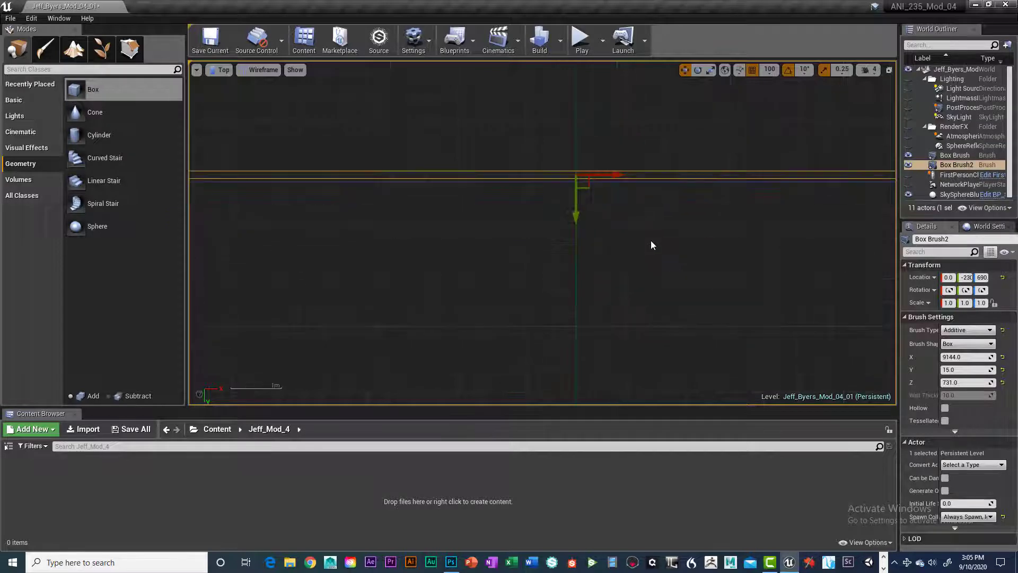
right_click_drag(592, 186, 678, 314)
scroll(678, 314, "up", 4)
scroll(678, 313, "up", 3)
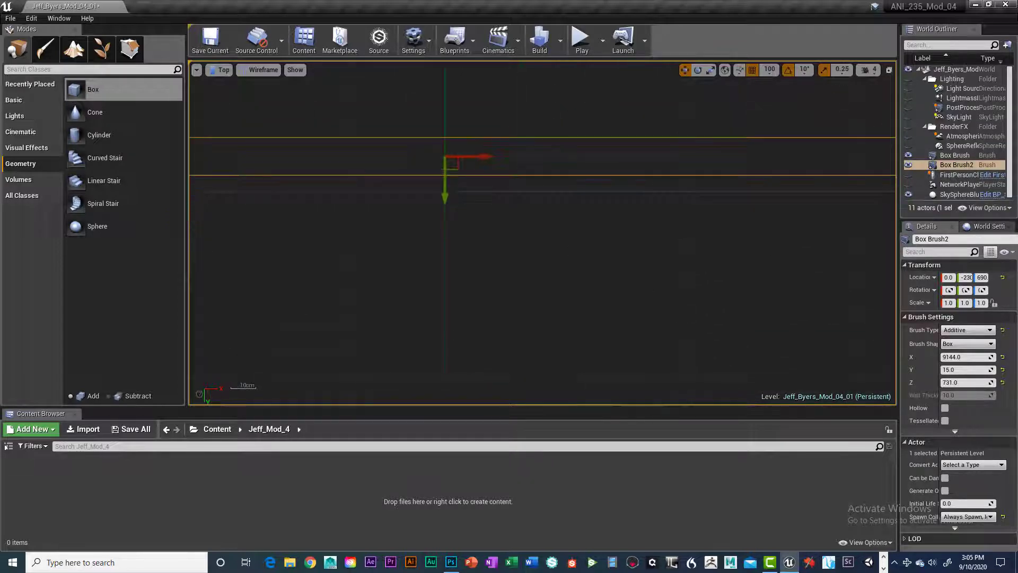
right_click_drag(523, 214, 675, 326)
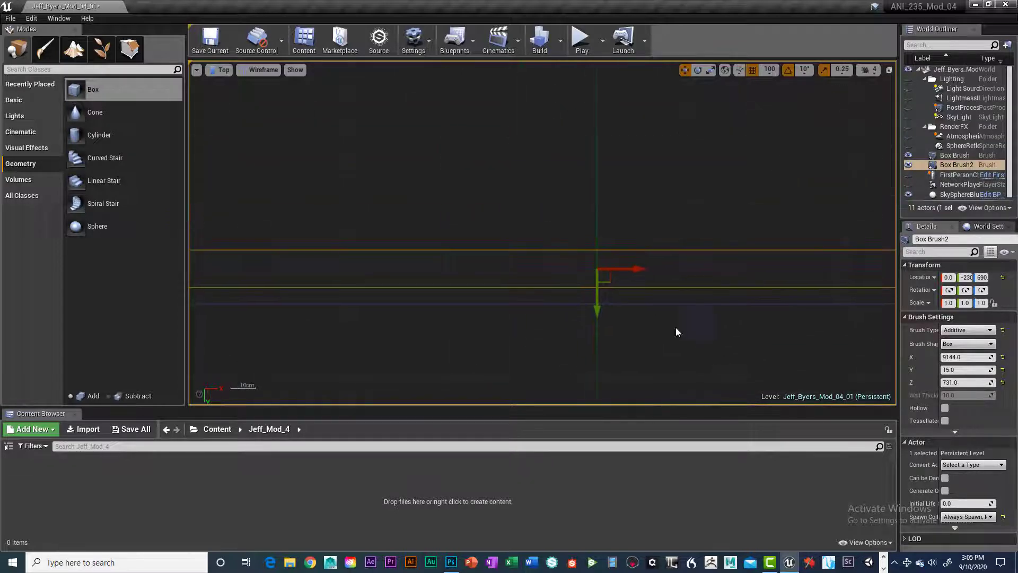
left_click(769, 69)
left_click(771, 107)
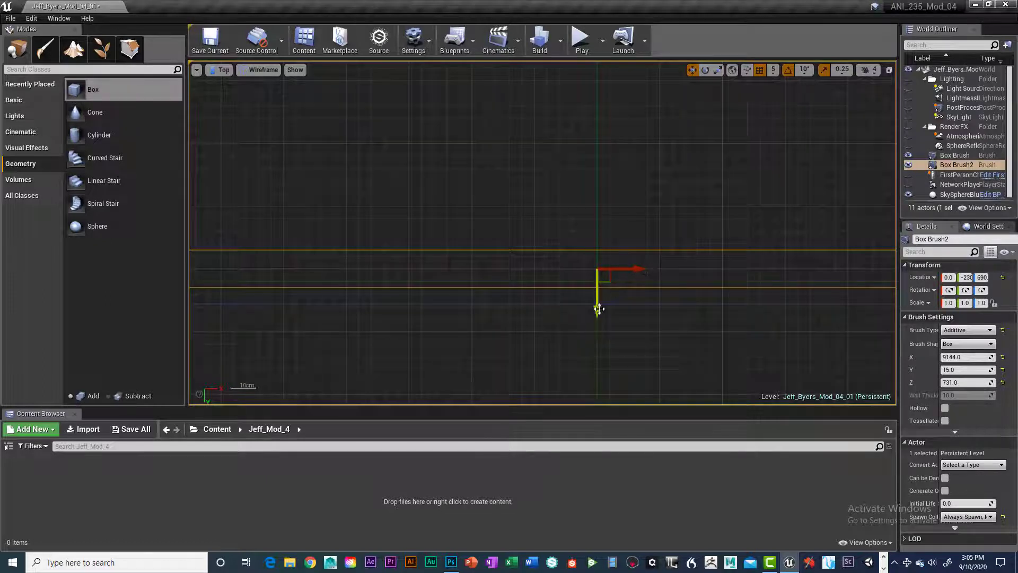
left_click_drag(593, 314, 592, 326)
Set the grid snap size to 1 and fine-tune the wall's Y position against the floor's long edge
left_click(772, 69)
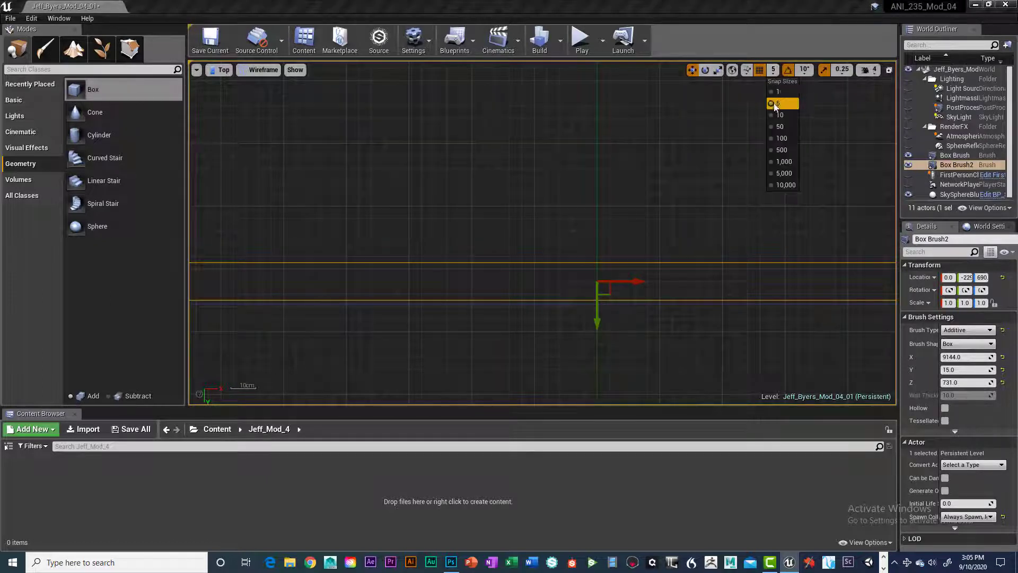
left_click(777, 92)
left_click_drag(598, 326, 598, 330)
scroll(641, 298, "down", 10)
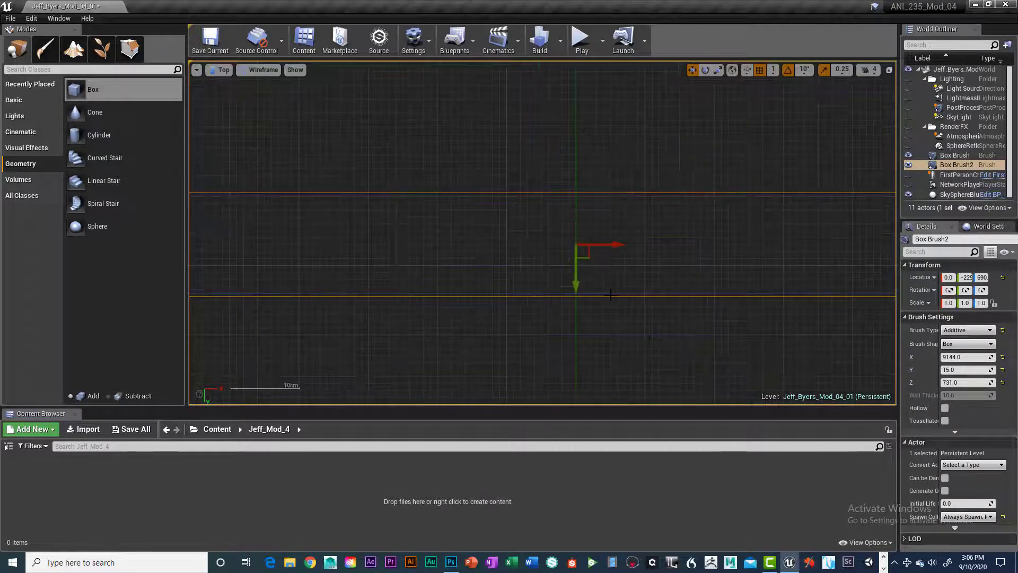
scroll(598, 304, "up", 2)
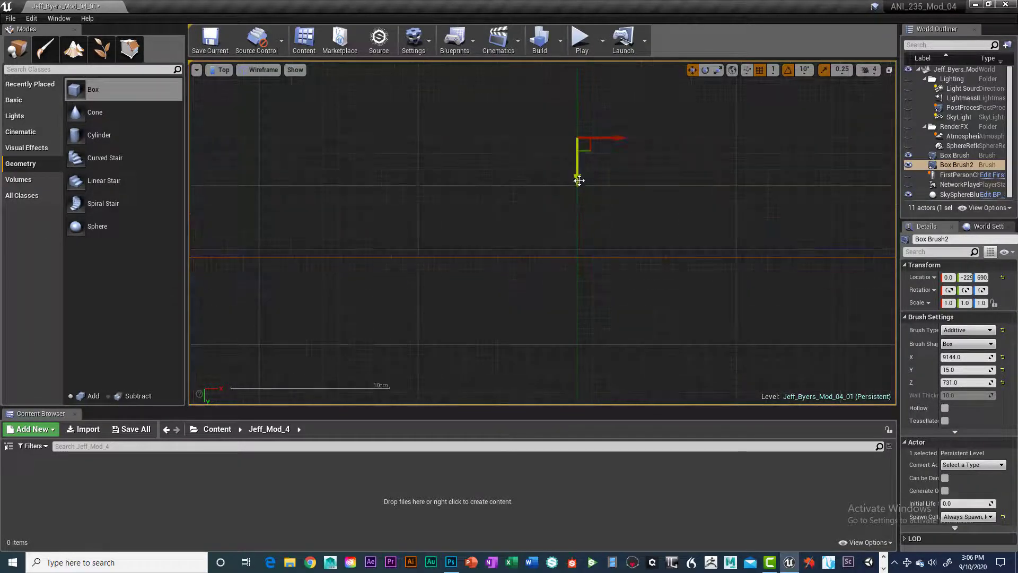
mouse_move(574, 169)
left_mouse_down()
mouse_move(578, 196)
mouse_move(579, 178)
left_mouse_up()
scroll(623, 263, "down", 6)
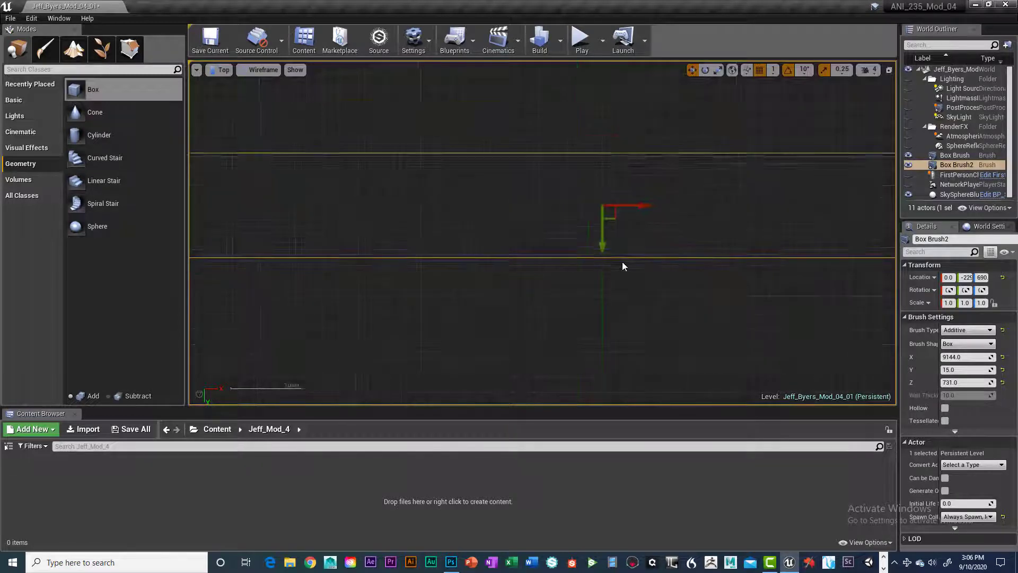
Duplicate the wall and move the copy along Y to the floor's opposite long edge
scroll(622, 265, "up", 5)
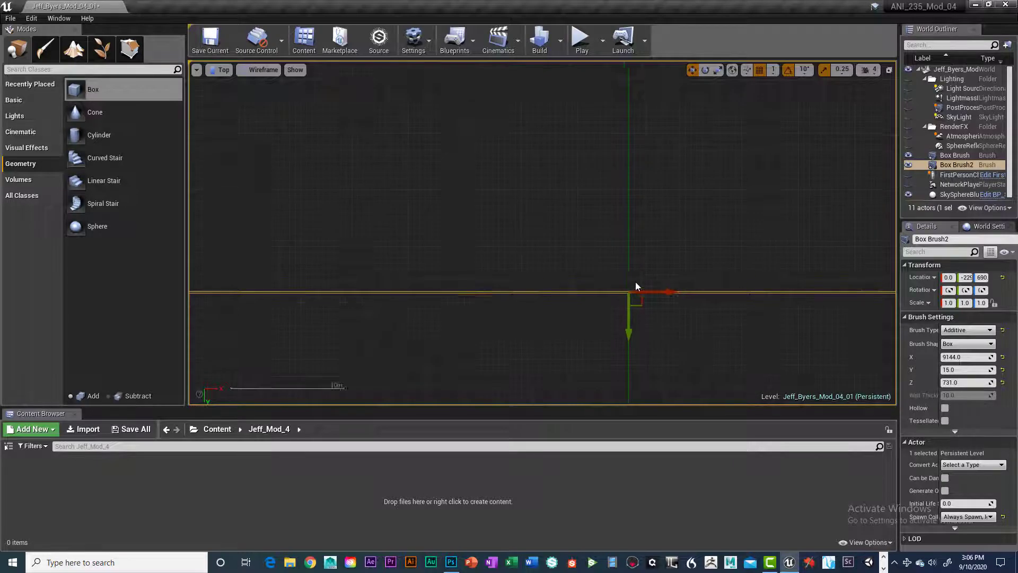
scroll(635, 286, "down", 5)
mouse_move(673, 245)
right_mouse_down()
mouse_move(570, 110)
mouse_move(594, 137)
right_mouse_up()
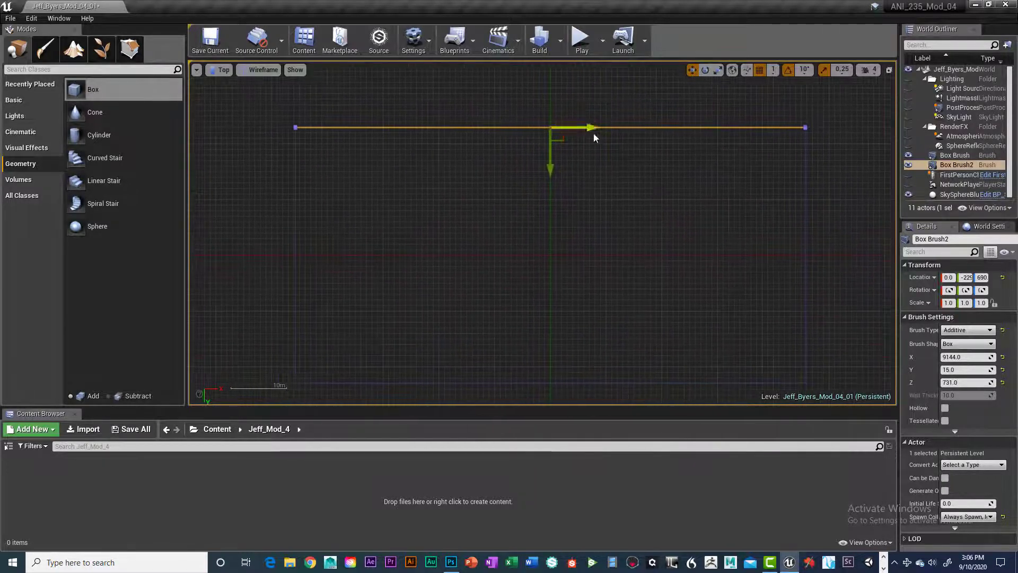
right_click_drag(618, 181, 617, 165)
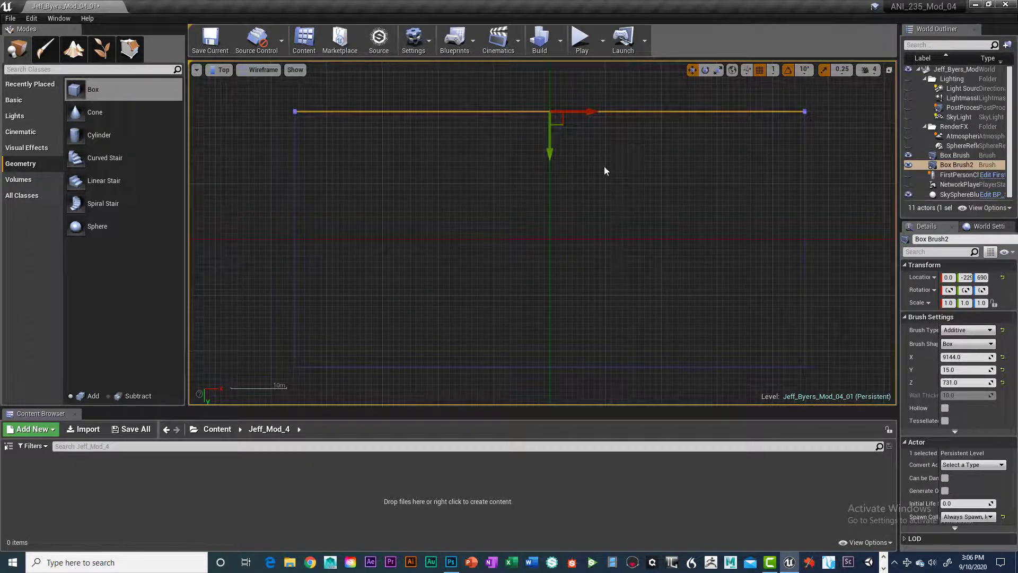
mouse_move(550, 151)
left_mouse_down("alt")
mouse_move(551, 400)
mouse_move(556, 373)
left_mouse_up("alt")
Fine-tune the duplicated wall's Y position to sit flush with the floor's opposite long edge
scroll(558, 365, "up", 10)
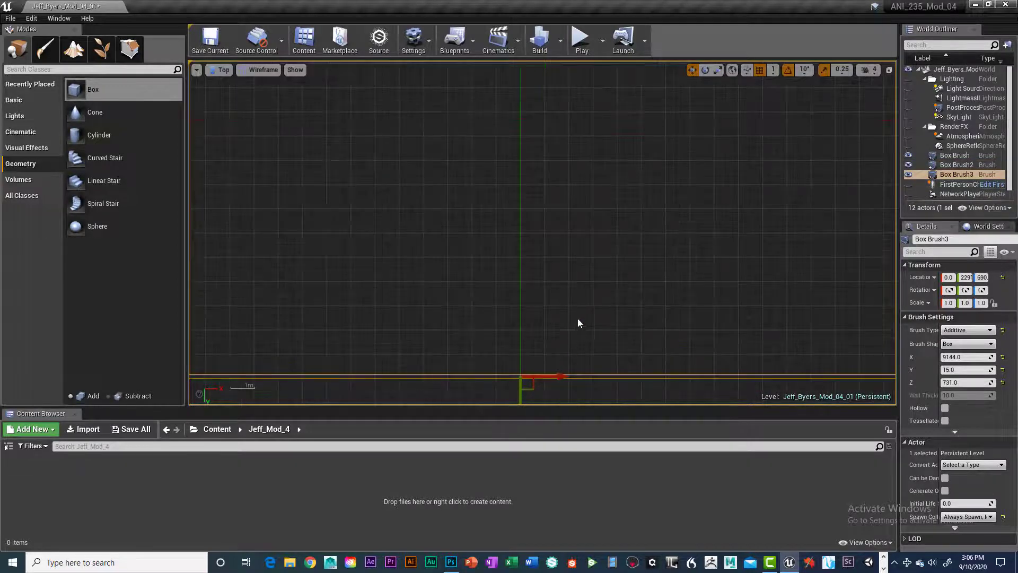
mouse_move(577, 319)
right_mouse_down()
mouse_move(634, 227)
mouse_move(659, 133)
right_mouse_up()
scroll(659, 246, "up", 2)
scroll(658, 246, "up", 6)
right_click_drag(555, 196, 676, 350)
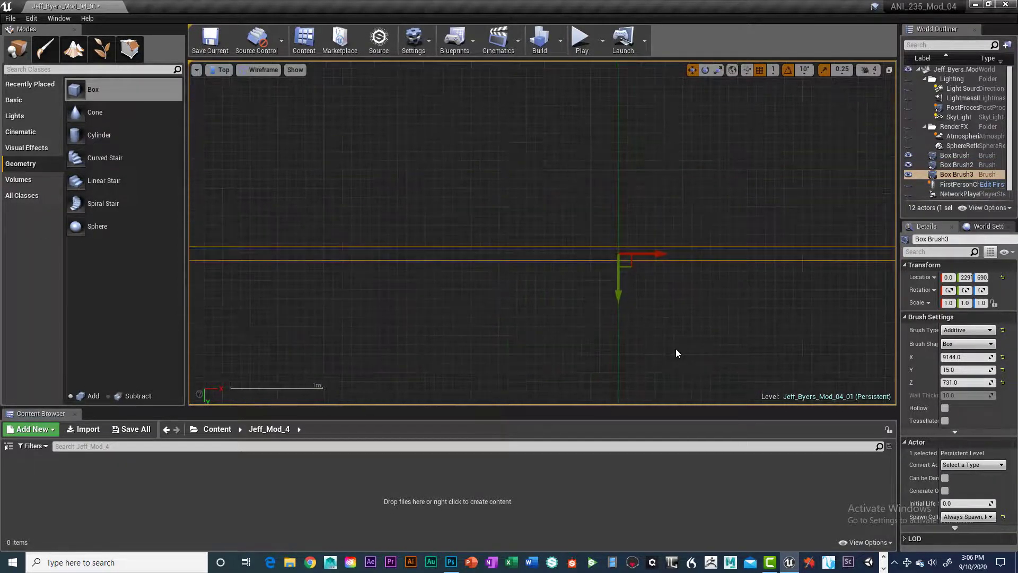
scroll(674, 347, "up", 11)
right_click_drag(591, 241, 727, 384)
right_click_drag(649, 255, 673, 383)
right_click_drag(639, 311, 657, 395)
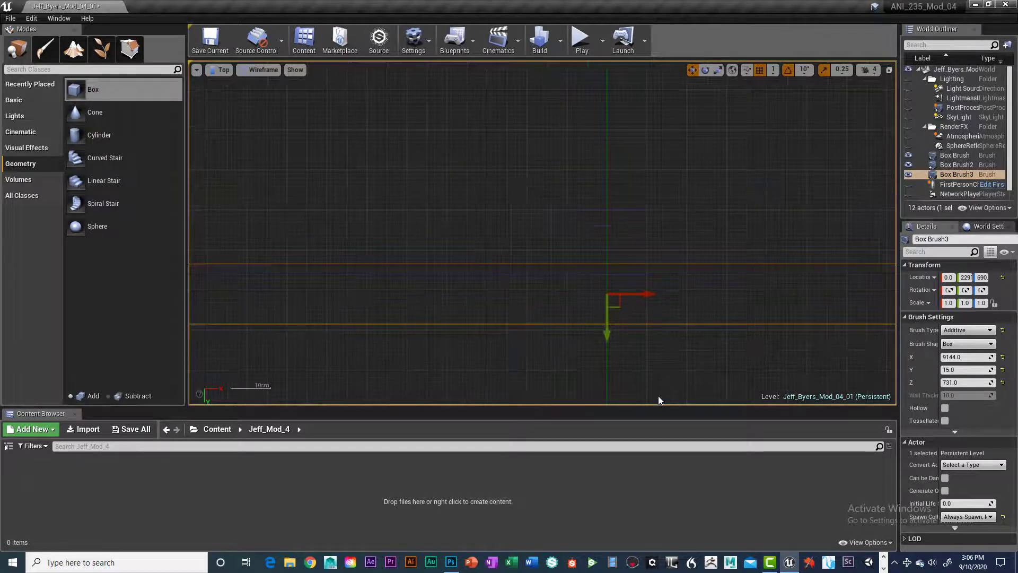
scroll(656, 393, "up", 3)
left_click_drag(583, 284, 584, 296)
scroll(607, 336, "down", 15)
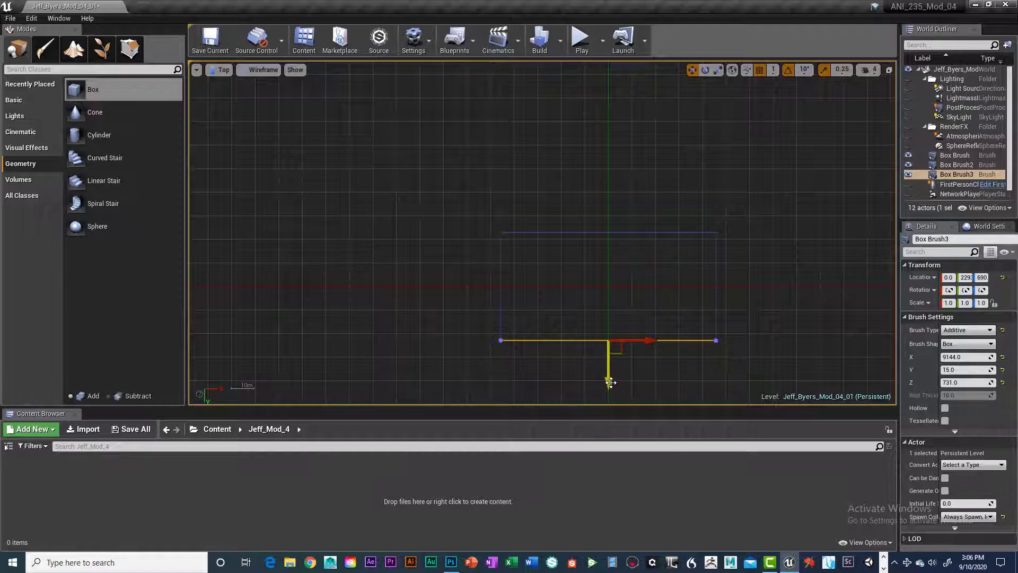
mouse_move(610, 385)
left_mouse_down("alt")
mouse_move(609, 343)
mouse_move(610, 376)
left_mouse_up("alt")
key("ctrl+z")
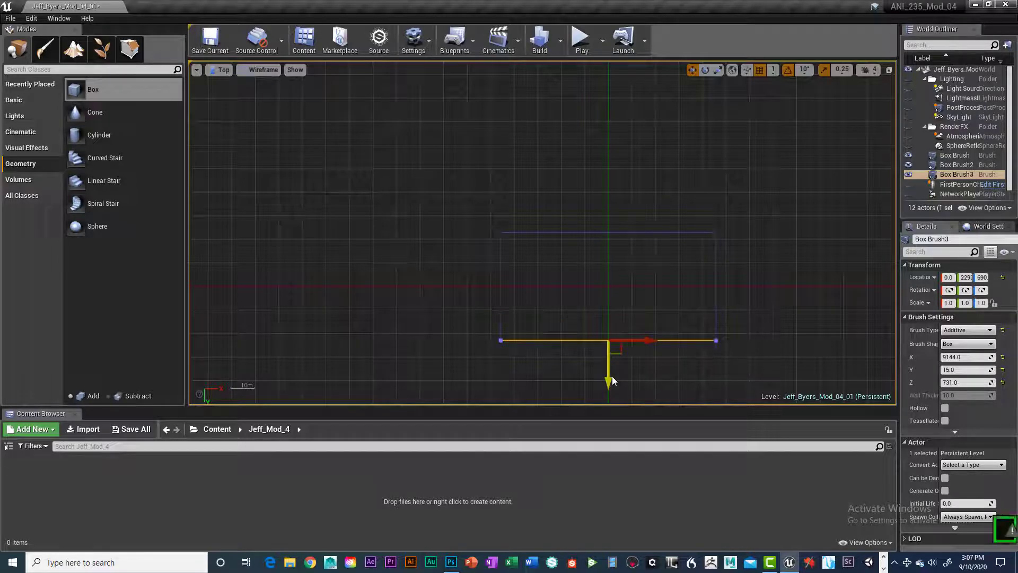
Set the grid snap size to 100
left_click(774, 70)
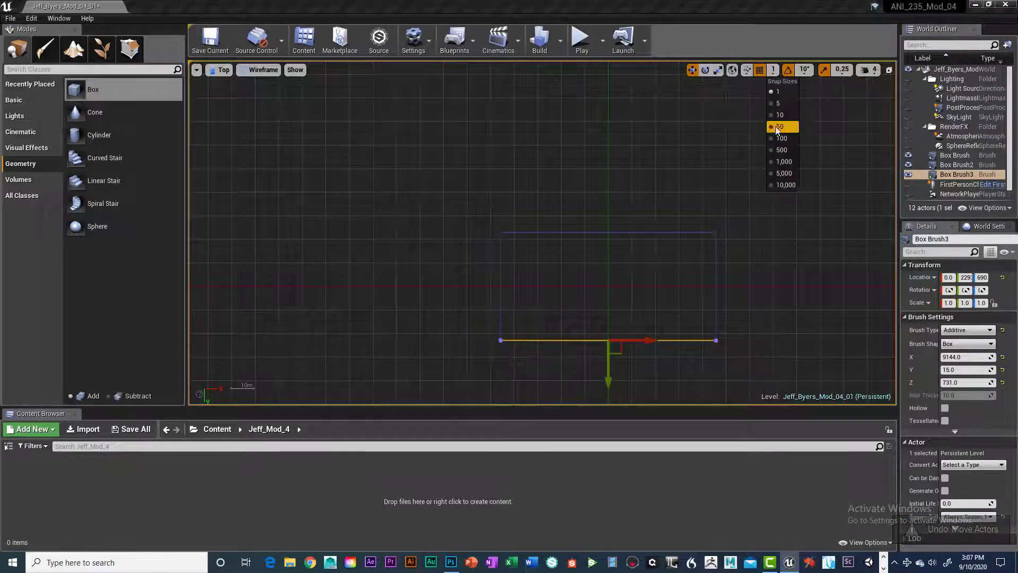
left_click(774, 134)
mouse_move(611, 379)
left_mouse_down()
mouse_move(608, 311)
mouse_move(608, 326)
left_mouse_up()
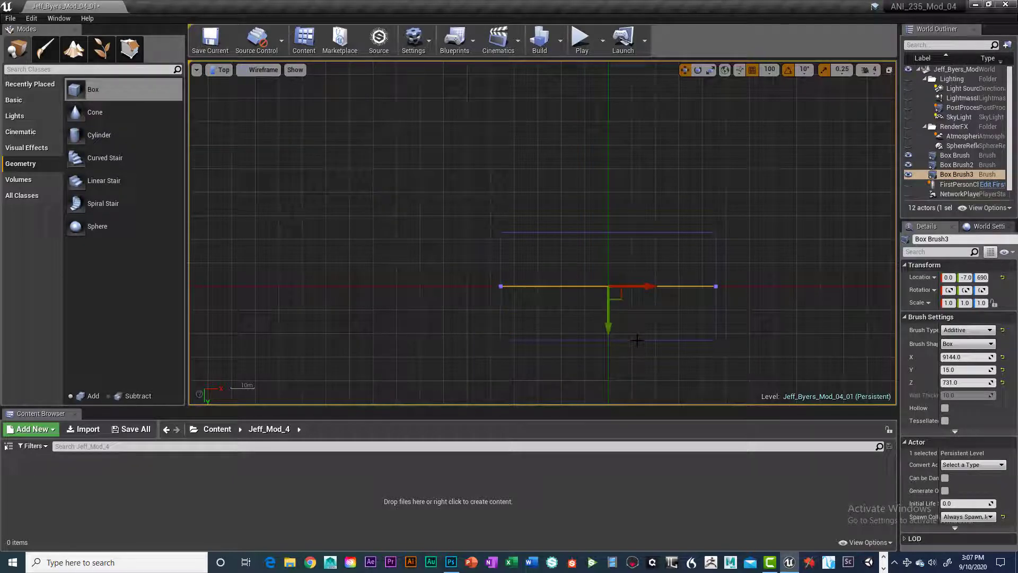
scroll(633, 342, "up", 6)
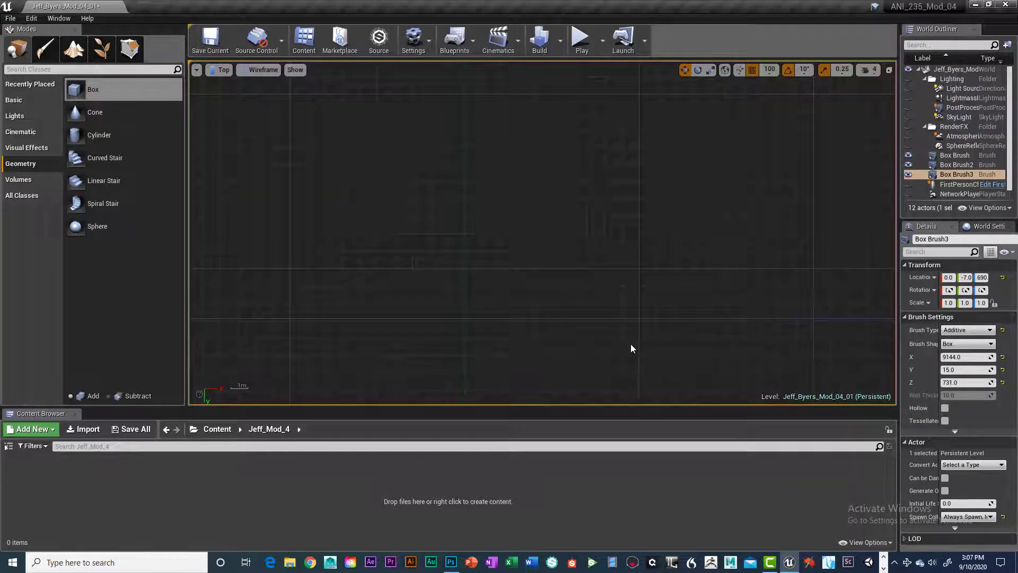
key("ctrl+z")
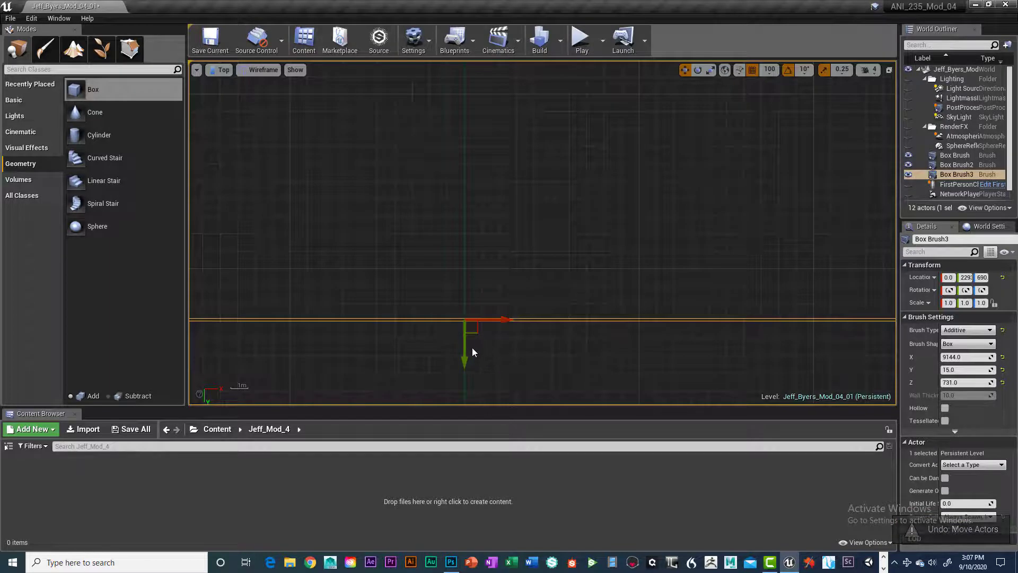
Duplicate the second long wall and move the copy along Y to the middle of the floor
left_click_drag(472, 347, 472, 119, "alt")
scroll(479, 365, "down", 4)
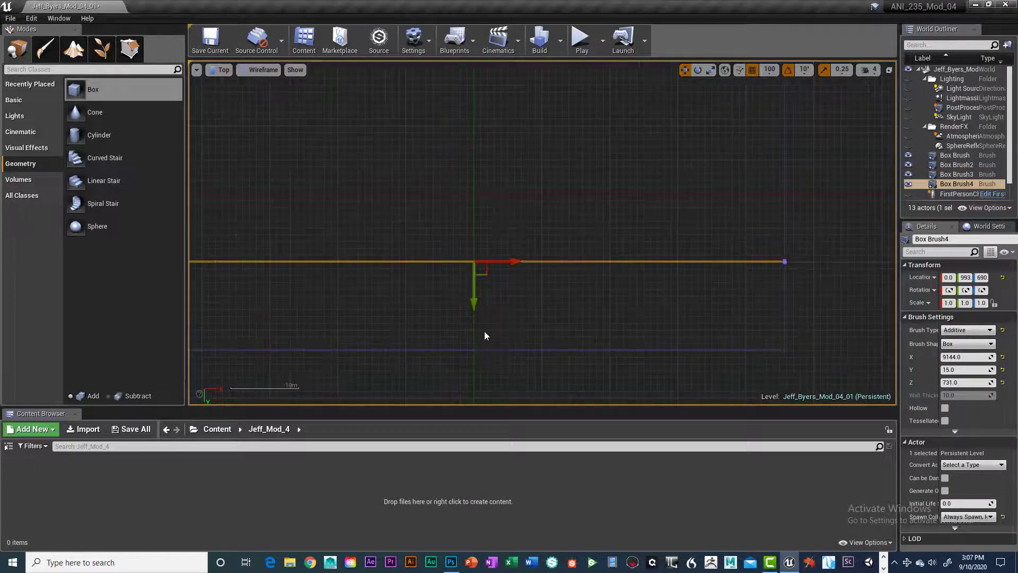
left_click_drag(473, 293, 474, 234)
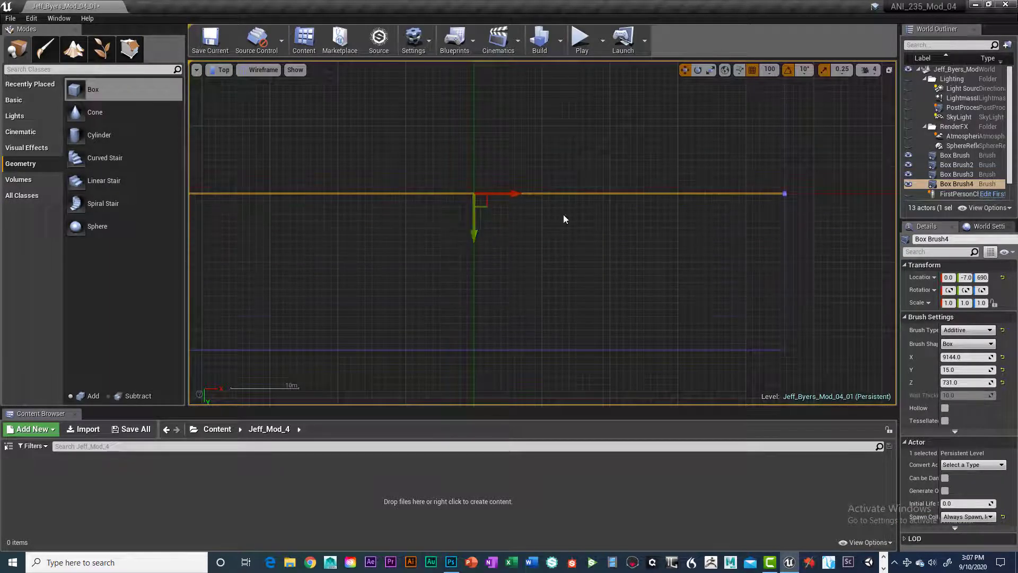
Rotate the middle wall copy 90 degrees about the vertical axis so it runs across the floor
scroll(589, 218, "down", 2)
key("e")
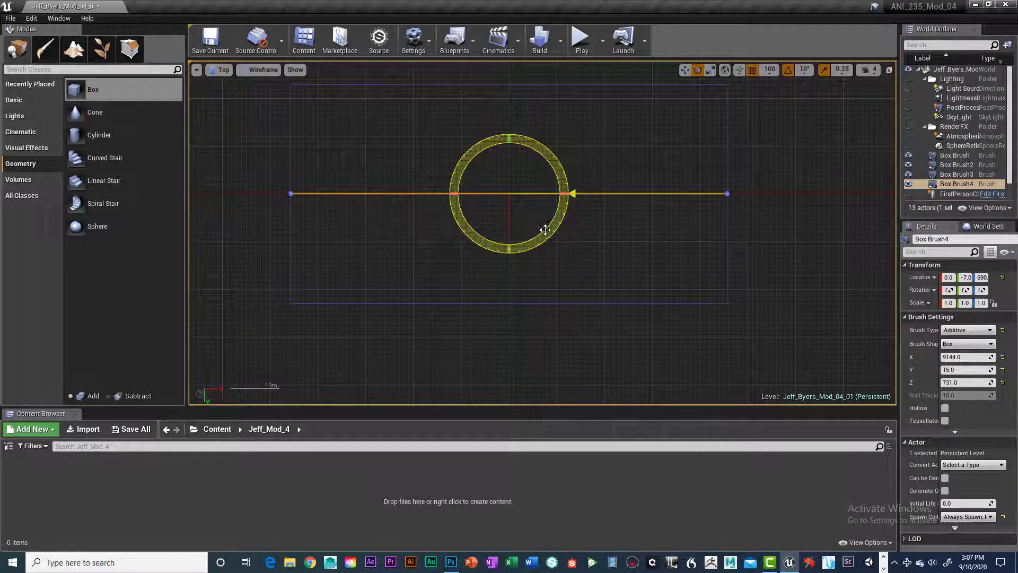
mouse_move(549, 236)
left_mouse_down()
mouse_move(565, 204)
mouse_move(566, 85)
left_mouse_up()
scroll(608, 380, "down", 3)
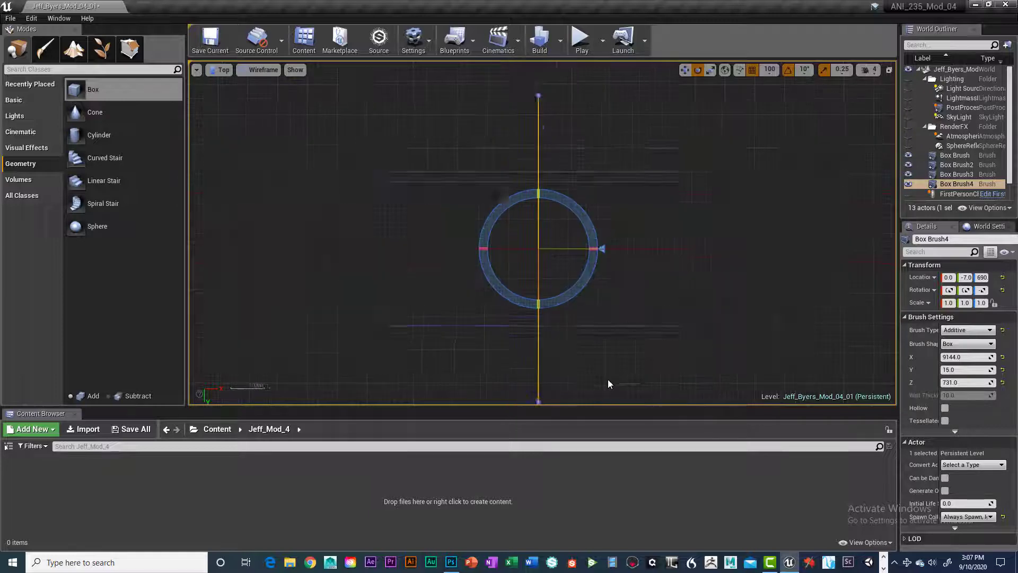
Set the crosswise wall brush's X size to 4572
scroll(609, 349, "up", 1)
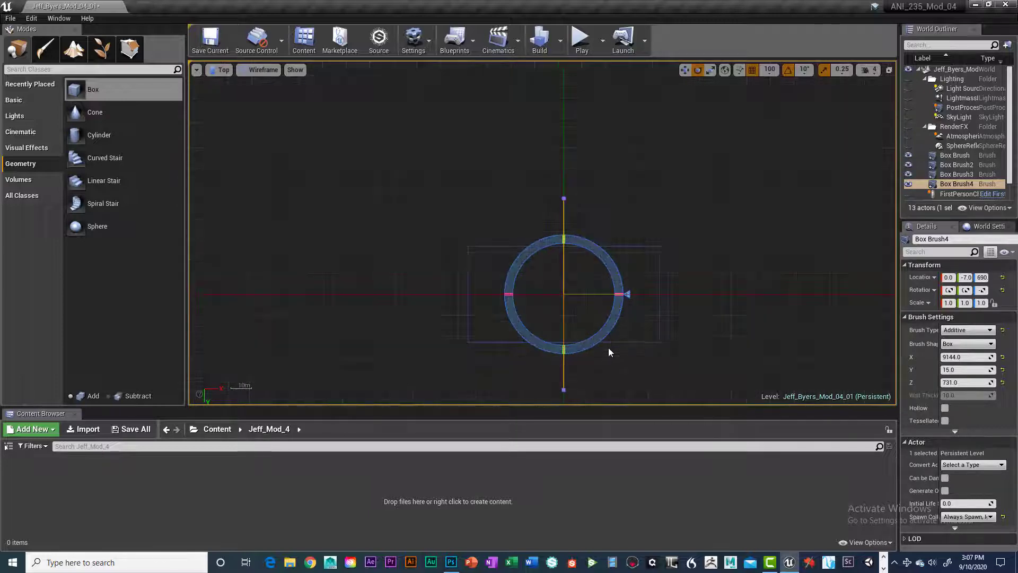
left_click(960, 357)
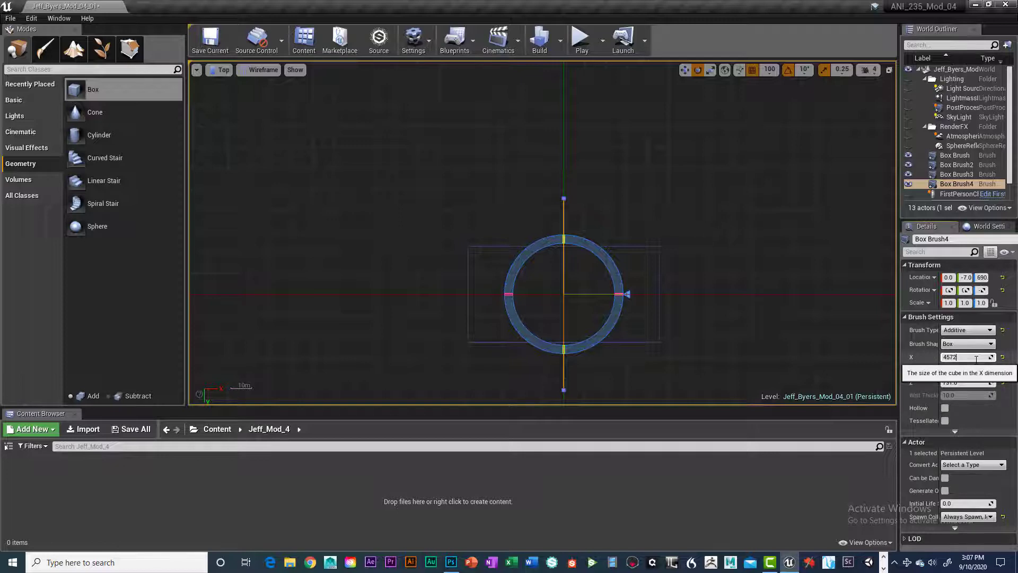
left_click(976, 370)
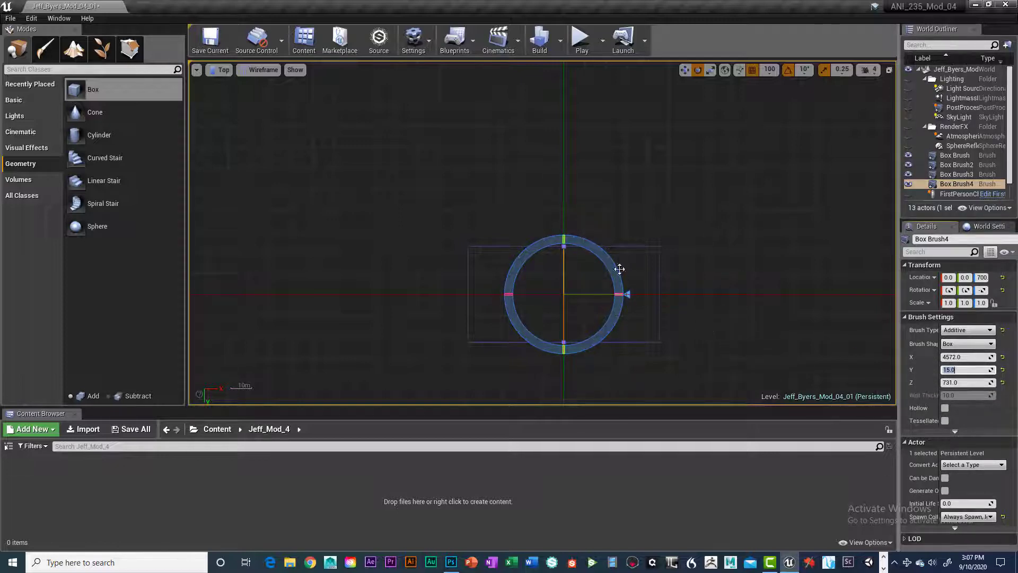
Move the crosswise wall along X from the middle of the floor to its short edge on the positive X side
left_click(592, 276)
key("w")
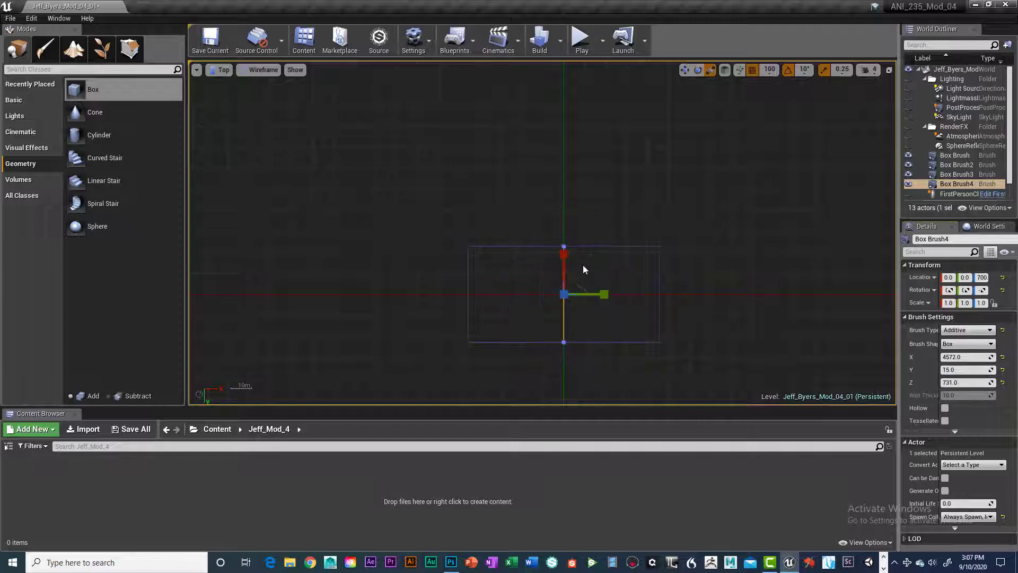
left_click_drag(602, 293, 693, 295)
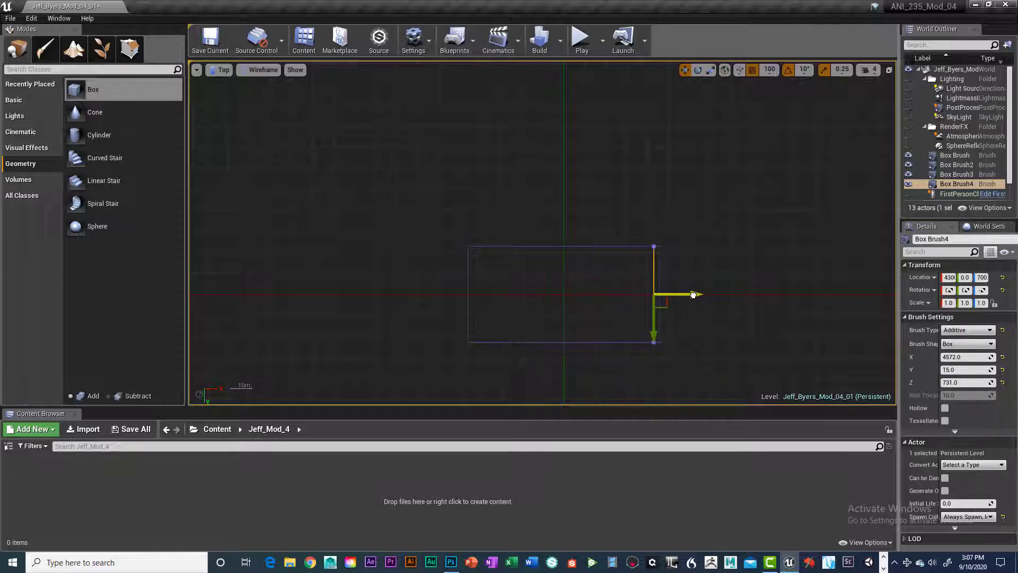
scroll(739, 294, "up", 5)
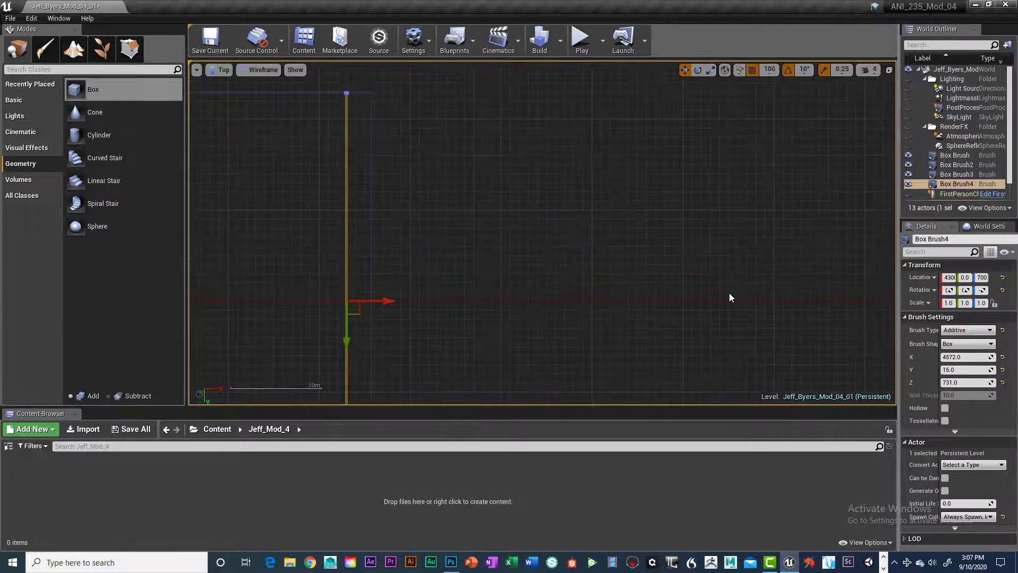
right_click_drag(580, 285, 486, 331)
left_click_drag(477, 252, 504, 253)
scroll(525, 275, "up", 4)
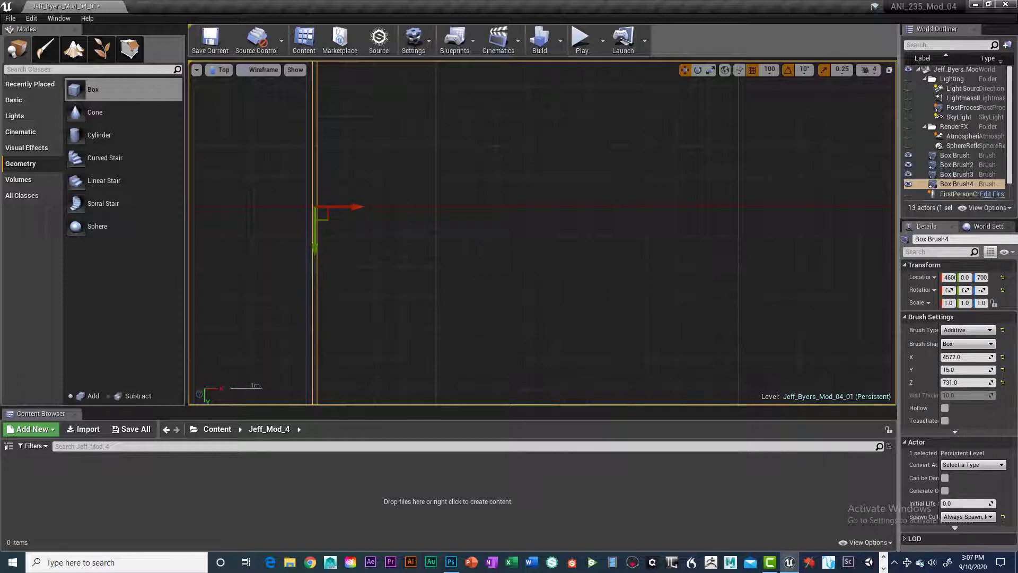
right_click_drag(466, 265, 670, 302)
scroll(682, 280, "up", 2)
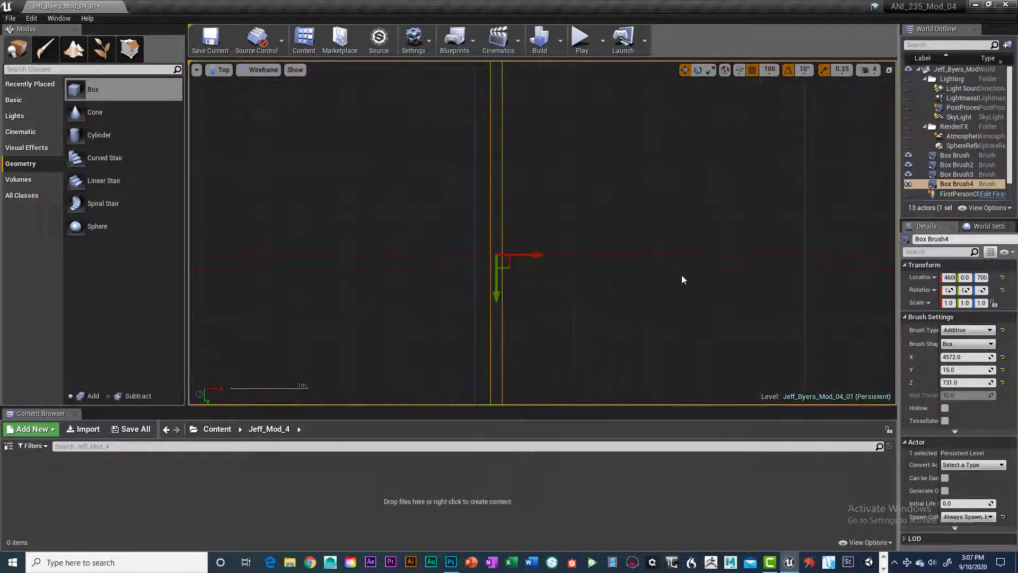
Set the grid snap size to 1 and fine-tune the end wall's X position flush with the floor's short edge
left_click(769, 70)
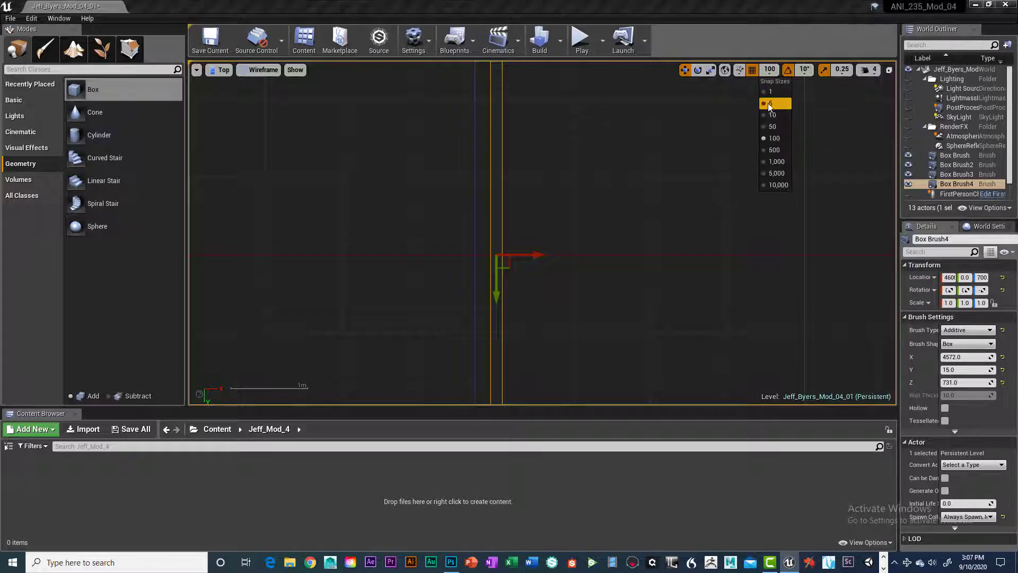
left_click(767, 93)
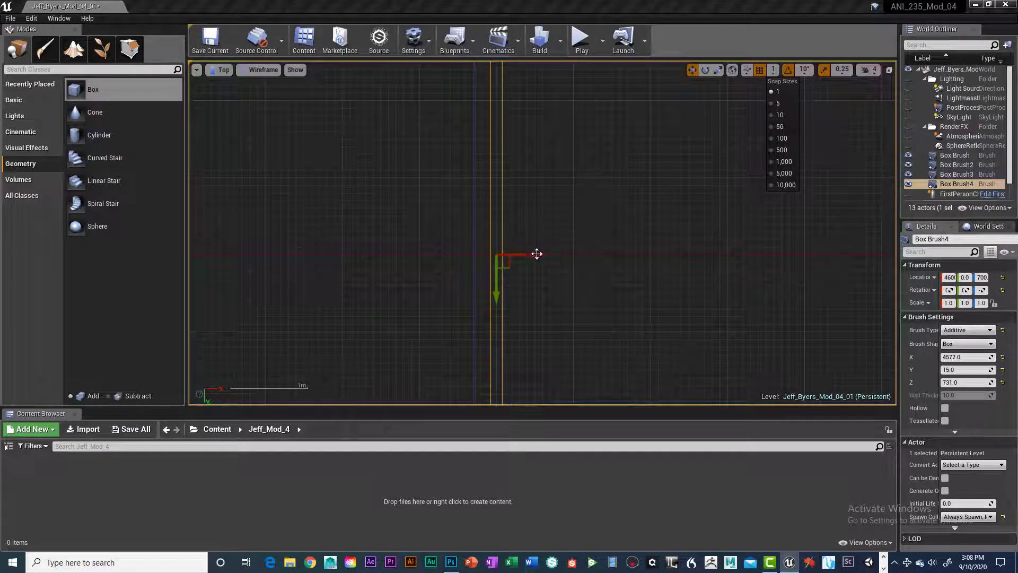
mouse_move(537, 254)
left_mouse_down()
mouse_move(507, 258)
mouse_move(518, 257)
left_mouse_up()
scroll(518, 257, "up", 4)
left_click_drag(457, 249, 461, 248)
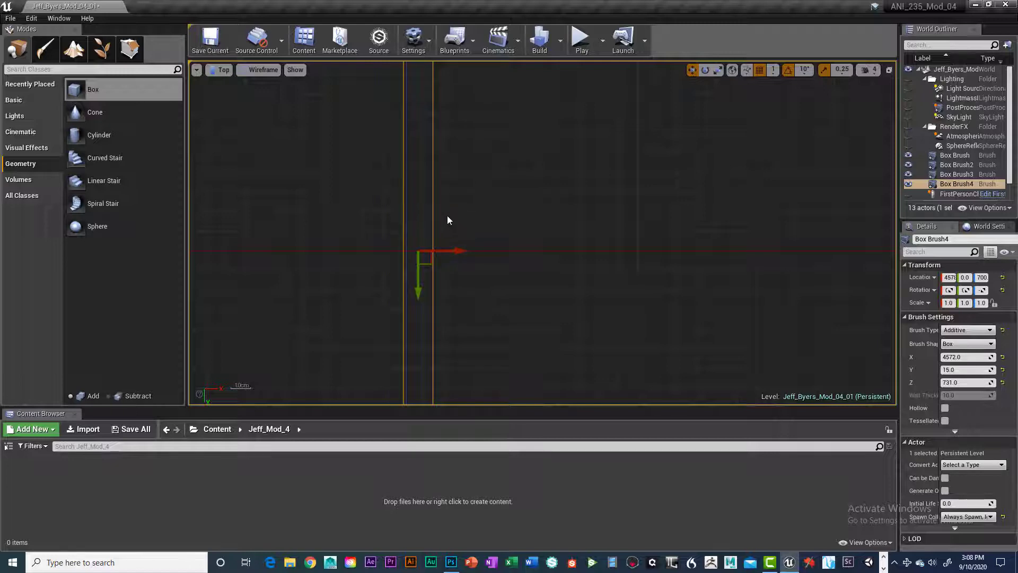
Duplicate the end wall and move the copy along negative X to near the floor's opposite end
scroll(527, 220, "down", 8)
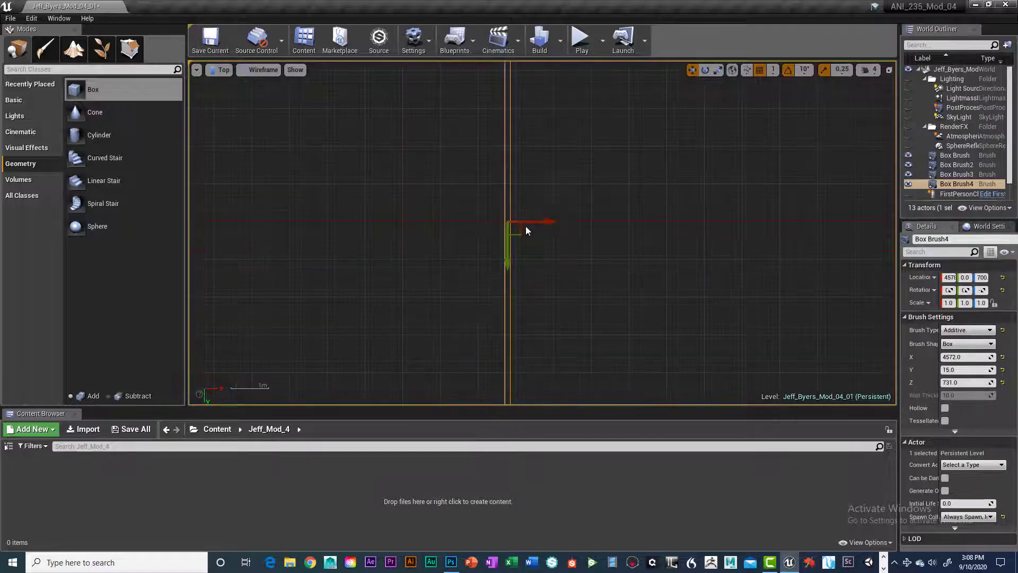
mouse_move(500, 307)
right_mouse_down()
mouse_move(657, 319)
mouse_move(600, 317)
mouse_move(597, 368)
right_mouse_up()
scroll(599, 319, "up", 4)
scroll(599, 319, "up", 3)
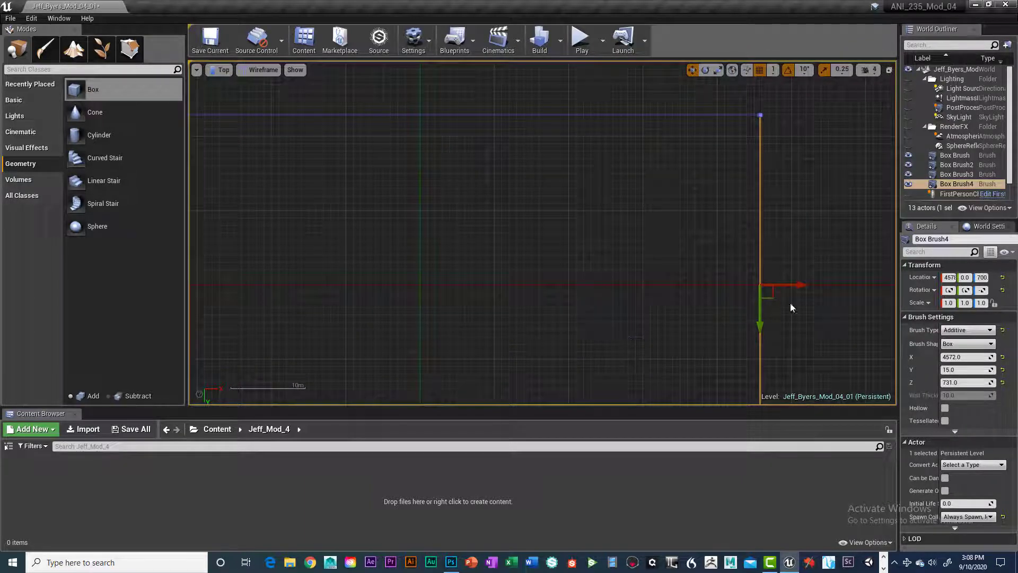
mouse_move(791, 288)
left_mouse_down("alt")
mouse_move(525, 313)
mouse_move(268, 311)
mouse_move(343, 286)
left_mouse_up("alt")
scroll(342, 282, "down", 2)
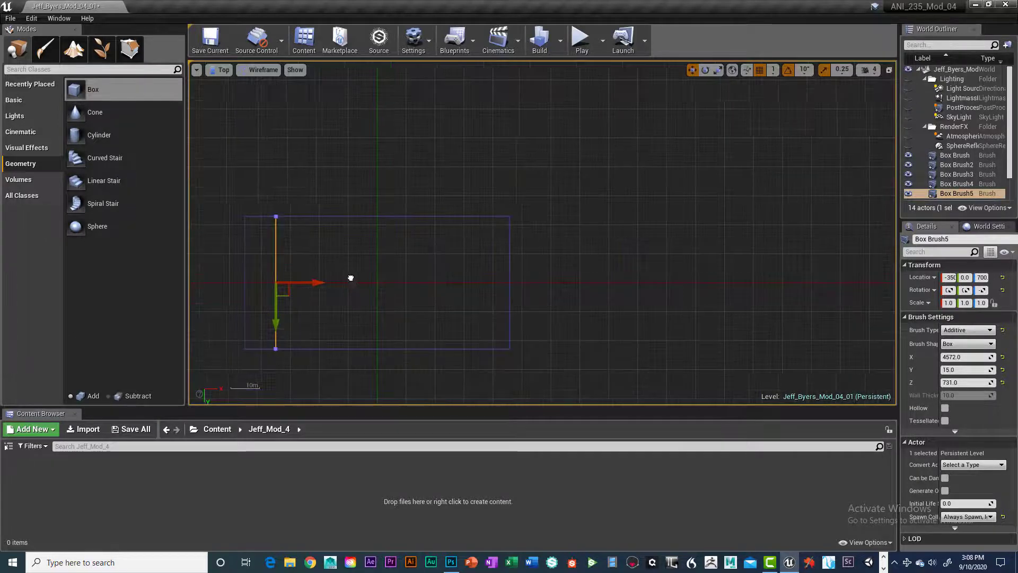
Move the duplicated end wall farther along negative X until it sits flush with the floor's opposite short edge
right_click_drag(352, 279, 579, 269)
scroll(578, 268, "up", 5)
scroll(551, 252, "down", 2)
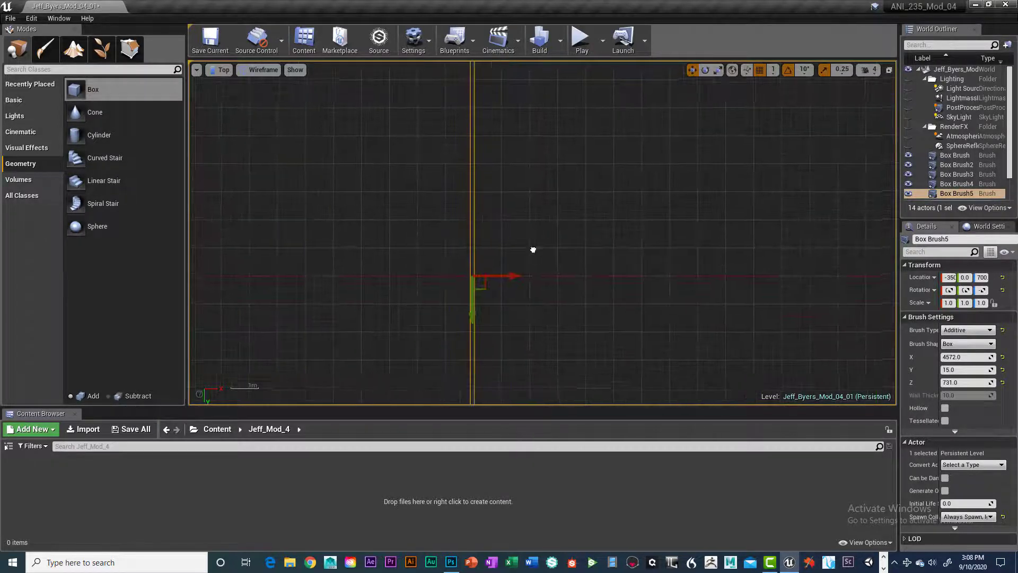
scroll(532, 250, "down", 2)
right_click_drag(462, 200, 684, 229)
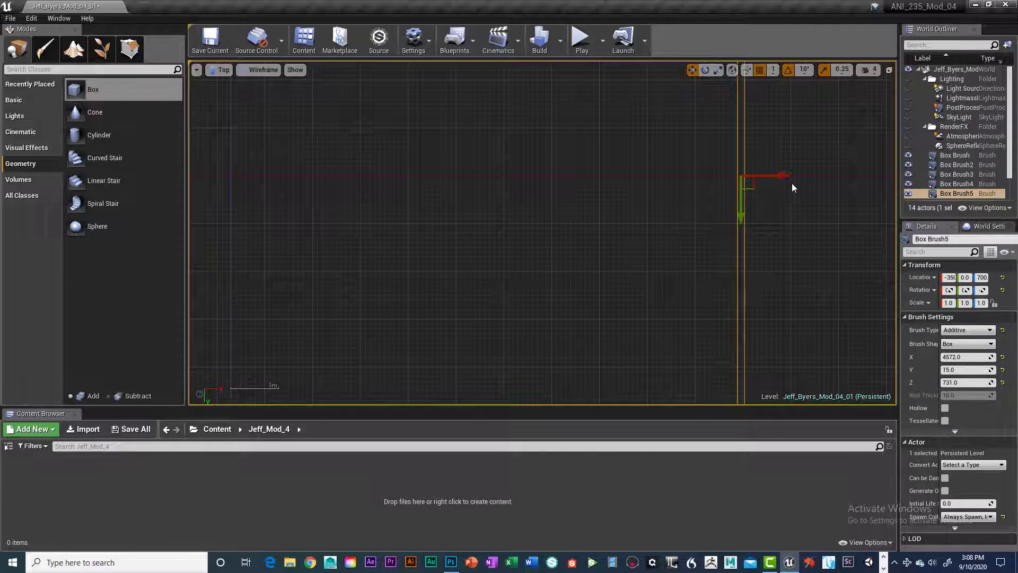
left_click_drag(777, 175, 428, 233)
left_click_drag(440, 172, 266, 193)
scroll(275, 205, "up", 3)
right_click_drag(242, 209, 486, 299)
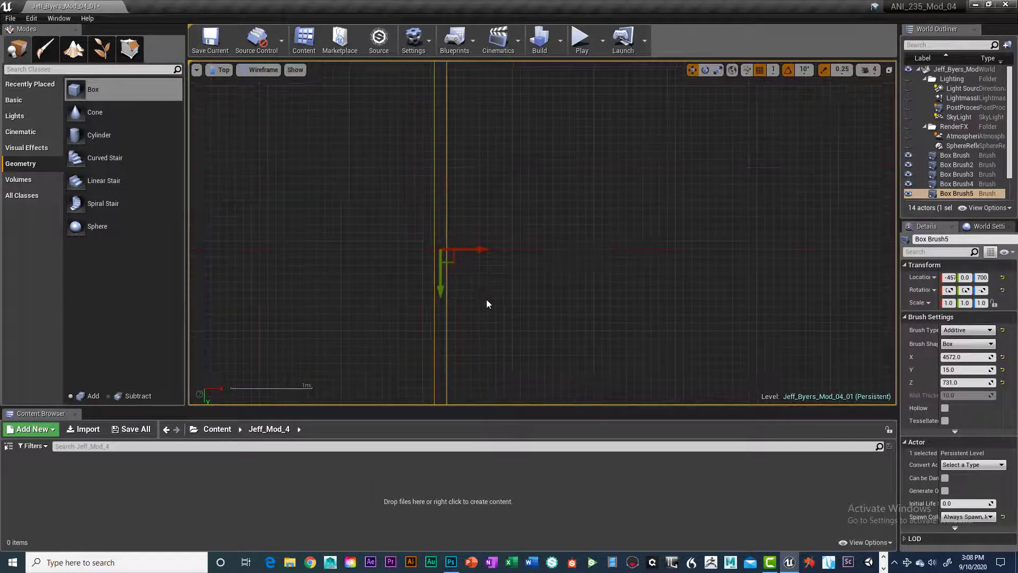
scroll(483, 301, "down", 3)
scroll(483, 360, "up", 1)
scroll(477, 345, "up", 3)
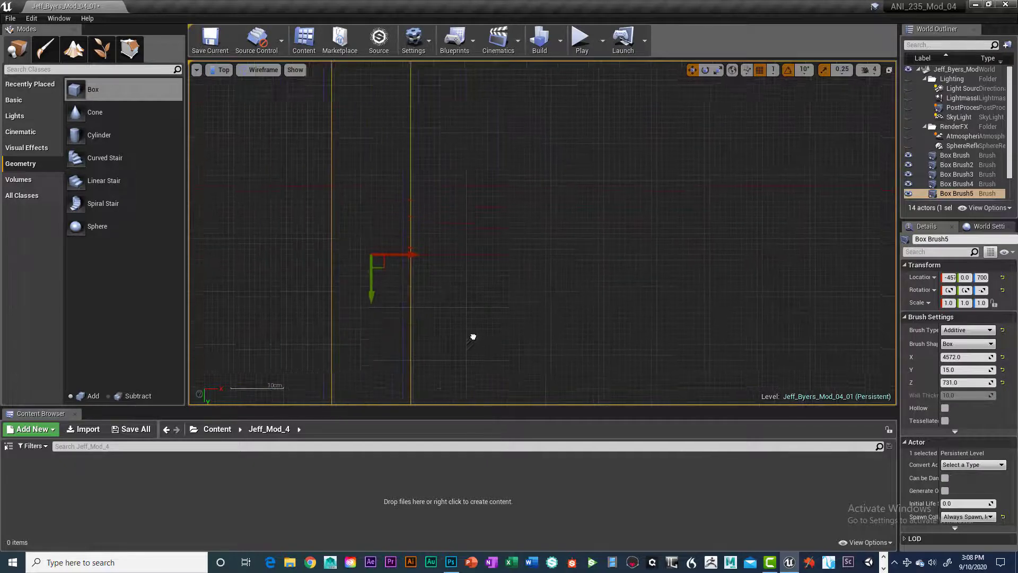
mouse_move(473, 336)
right_mouse_down()
mouse_move(559, 381)
mouse_move(516, 336)
mouse_move(542, 274)
right_mouse_up()
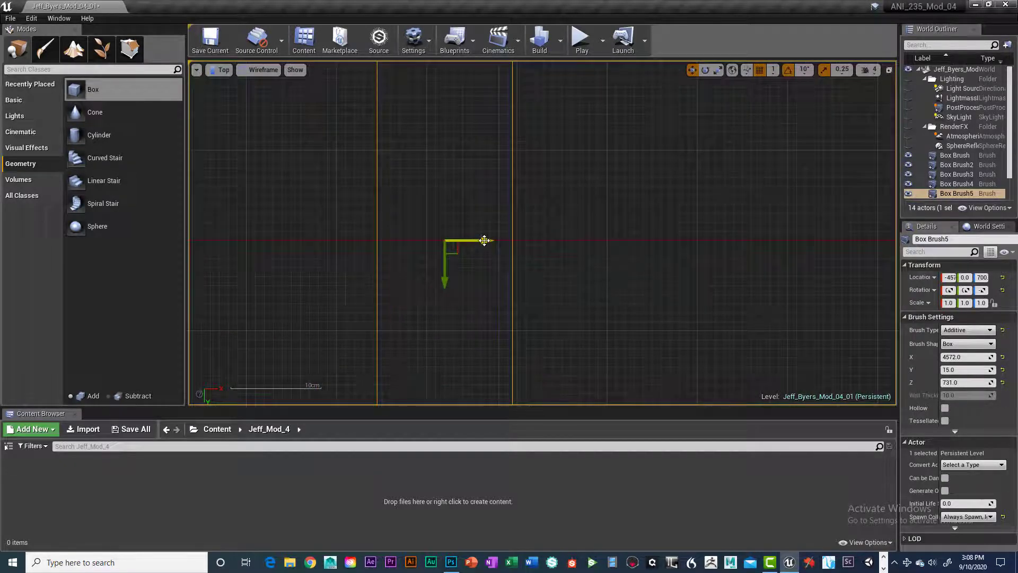
scroll(624, 300, "down", 3)
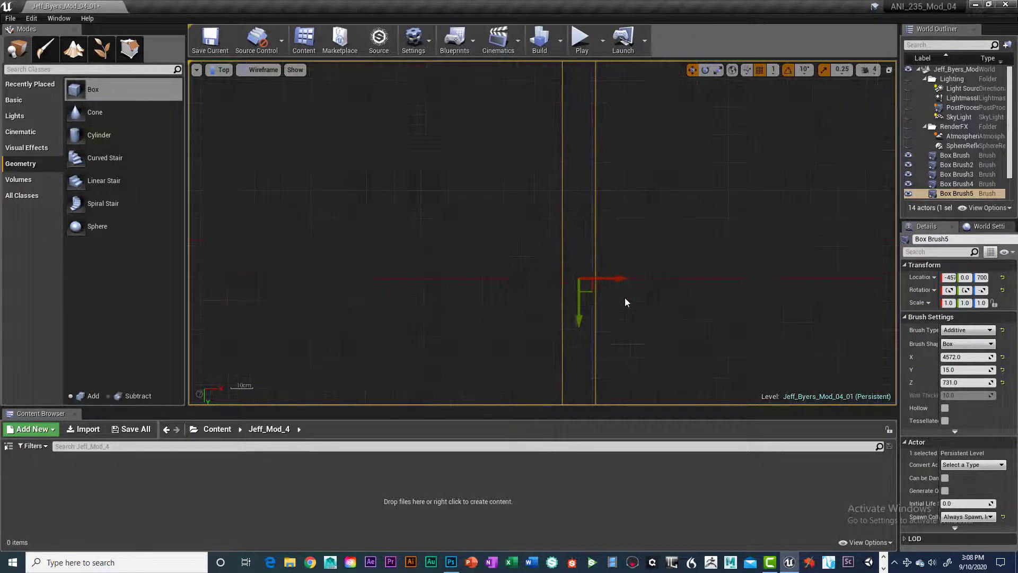
scroll(624, 302, "down", 6)
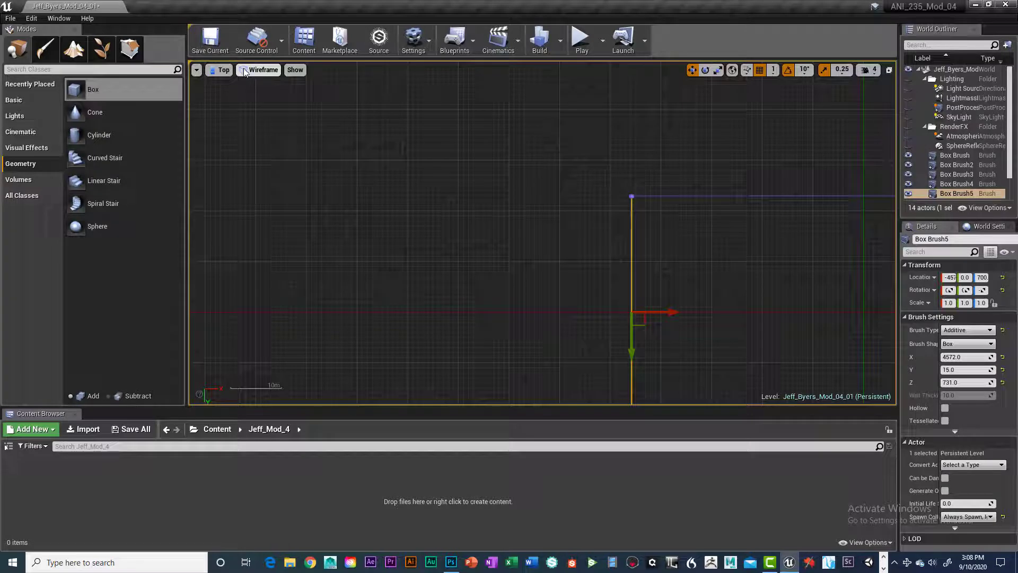
Switch the viewport to the Left view and select the four wall brushes together, leaving out the floor
left_click(220, 69)
left_click(228, 128)
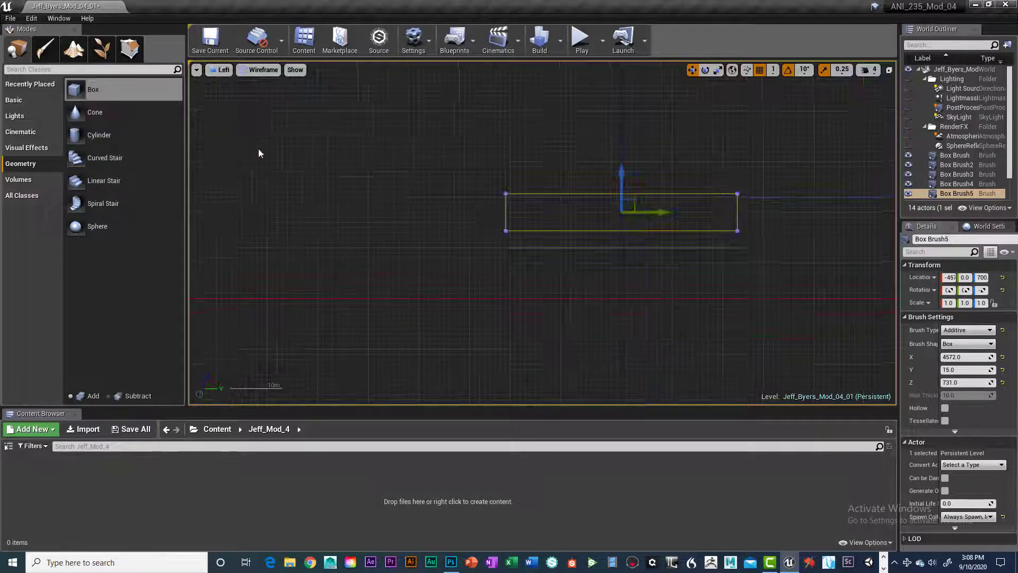
scroll(601, 282, "up", 2)
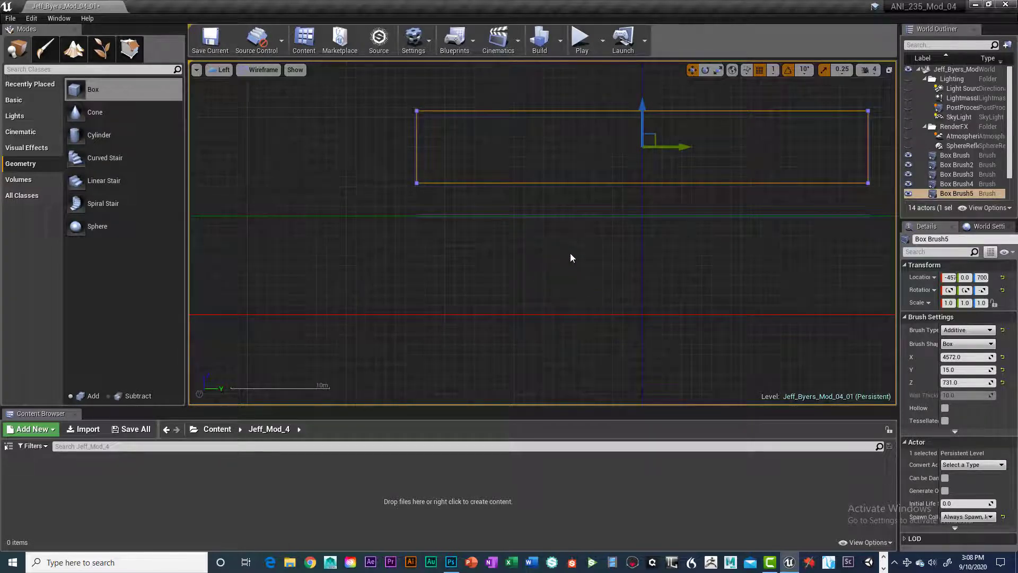
scroll(571, 256, "down", 1)
scroll(578, 259, "up", 2)
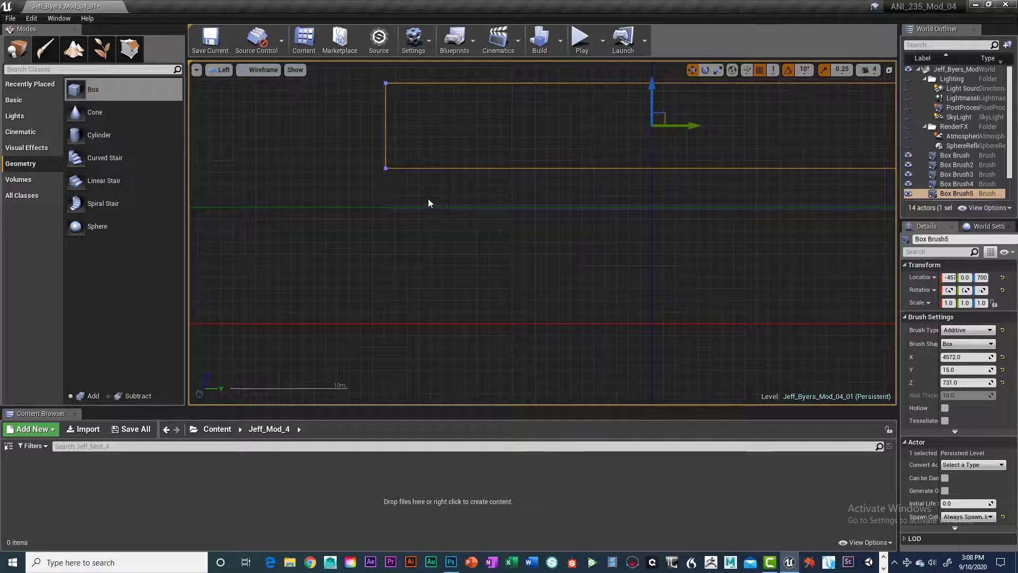
left_click(399, 206)
scroll(461, 239, "down", 1)
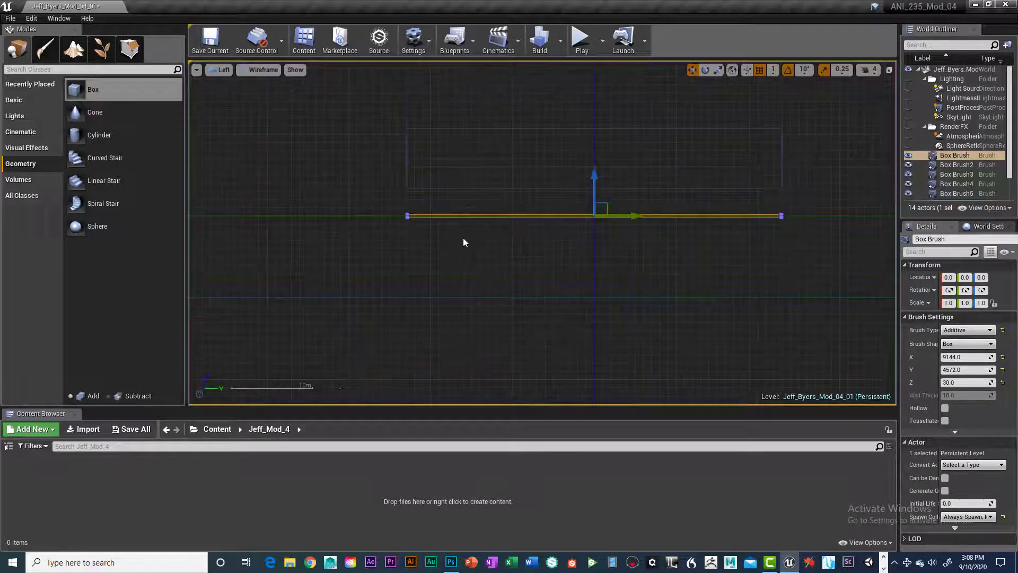
mouse_move(401, 105)
left_mouse_down()
mouse_move(538, 148)
mouse_move(789, 157)
left_mouse_up()
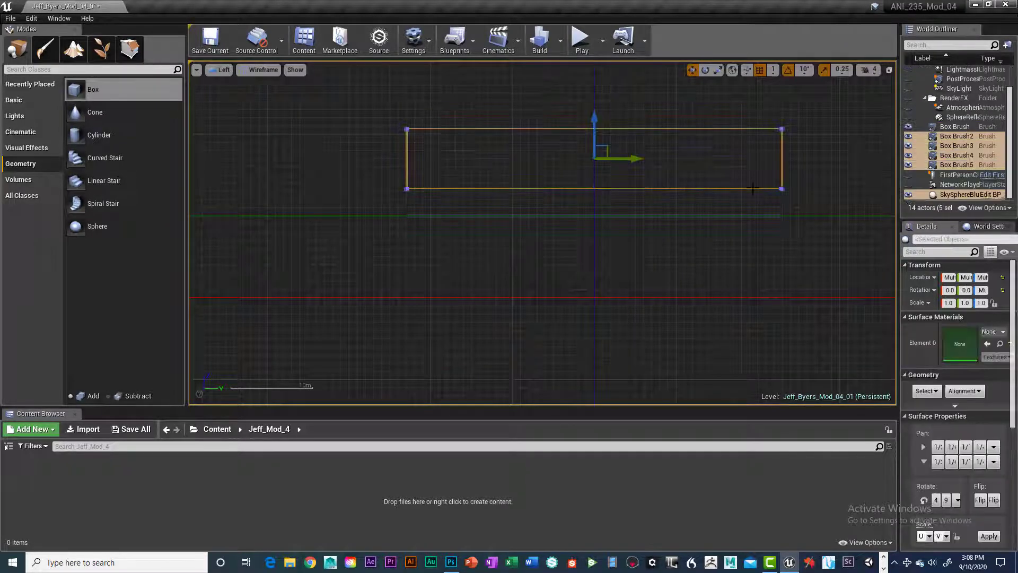
mouse_move(374, 94)
left_mouse_down()
mouse_move(759, 159)
mouse_move(775, 183)
left_mouse_up()
Lower the selected walls along Z until their lower edges rest on the floor's upper face
scroll(775, 183, "up", 2)
scroll(606, 119, "up", 2)
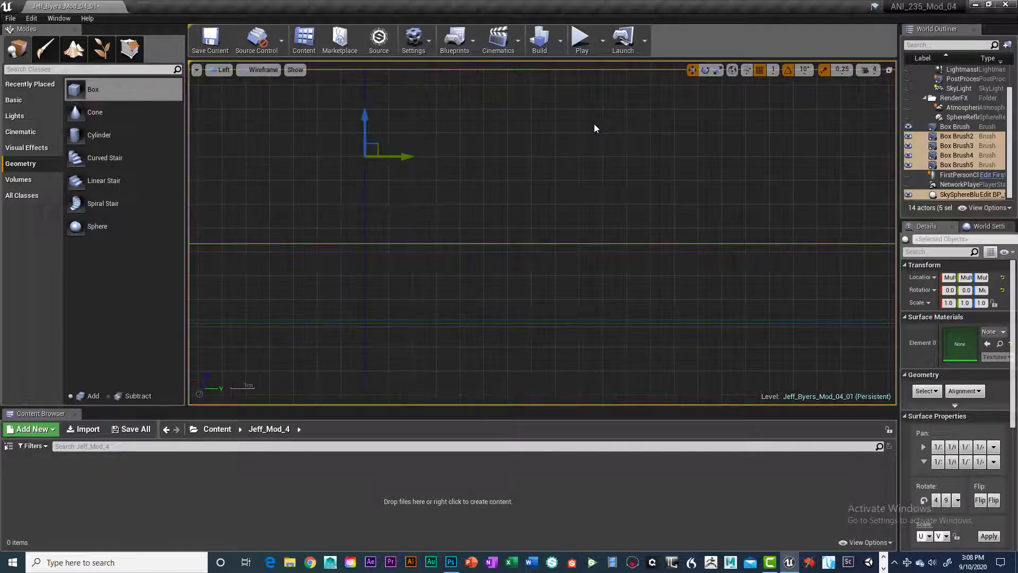
scroll(599, 123, "down", 1)
left_click_drag(433, 105, 436, 159)
scroll(450, 163, "up", 3)
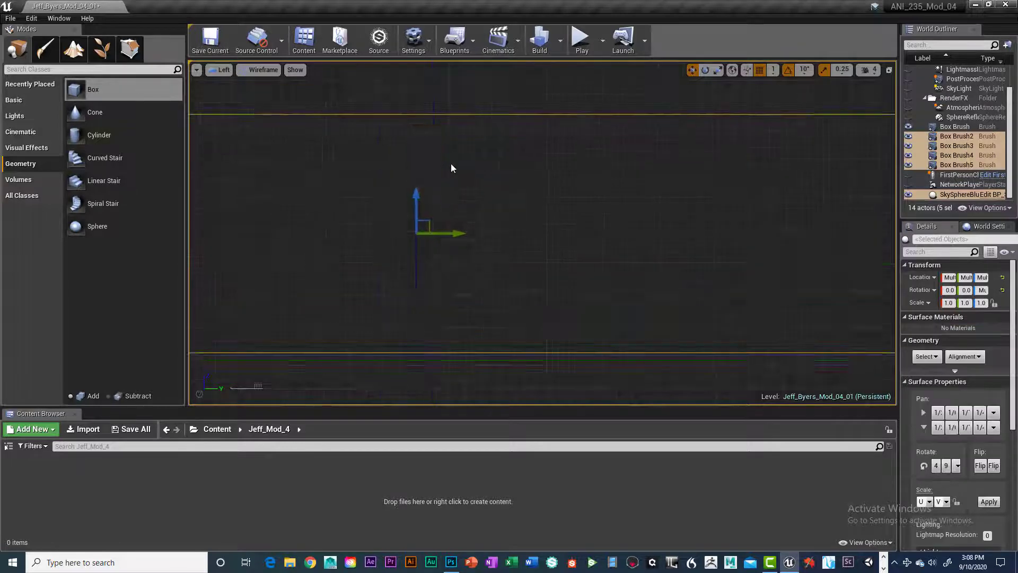
mouse_move(440, 189)
right_mouse_down()
mouse_move(564, 166)
mouse_move(580, 143)
mouse_move(548, 215)
right_mouse_up()
right_click(521, 141)
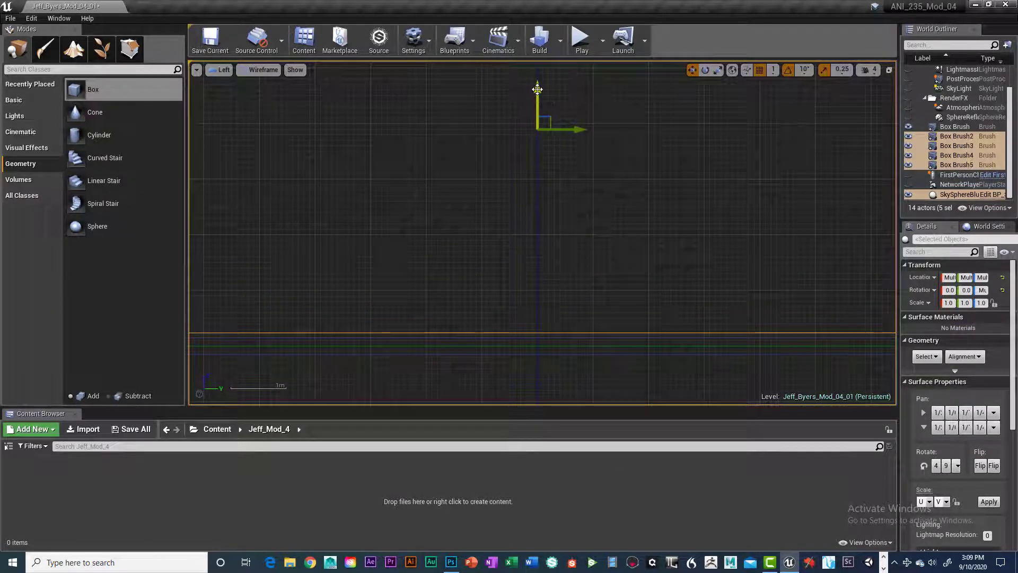
left_click_drag(537, 89, 541, 94)
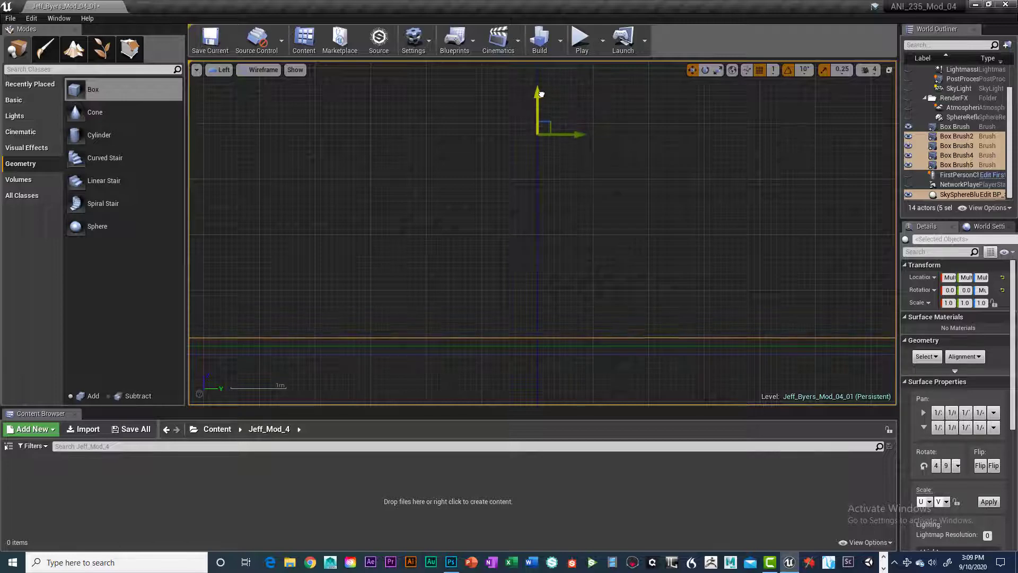
scroll(640, 152, "down", 2)
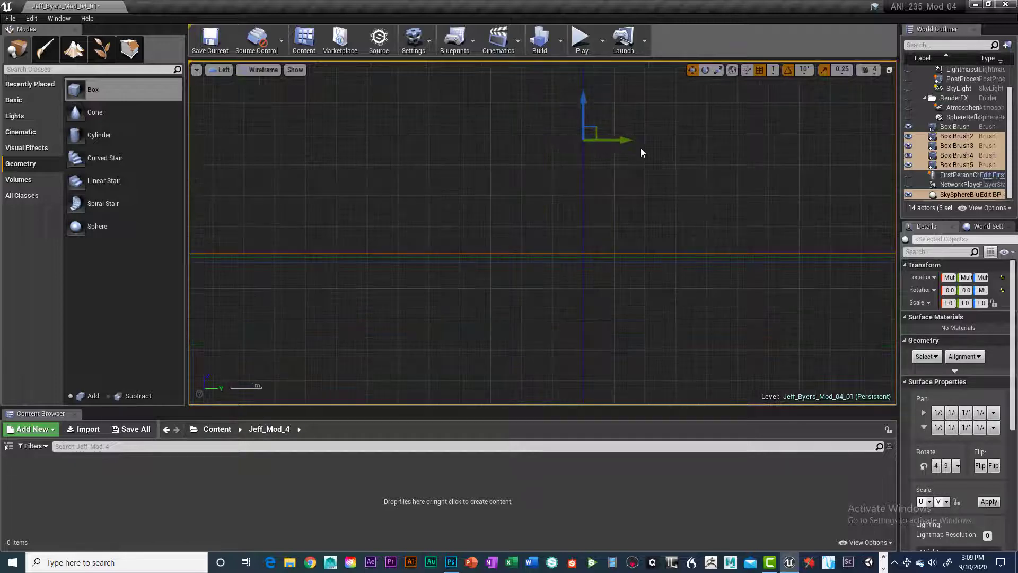
Examine the joint between the walls' lower edges and the floor up close in the Left view
scroll(640, 149, "up", 12)
right_click_drag(521, 219, 612, 99)
scroll(614, 156, "up", 6)
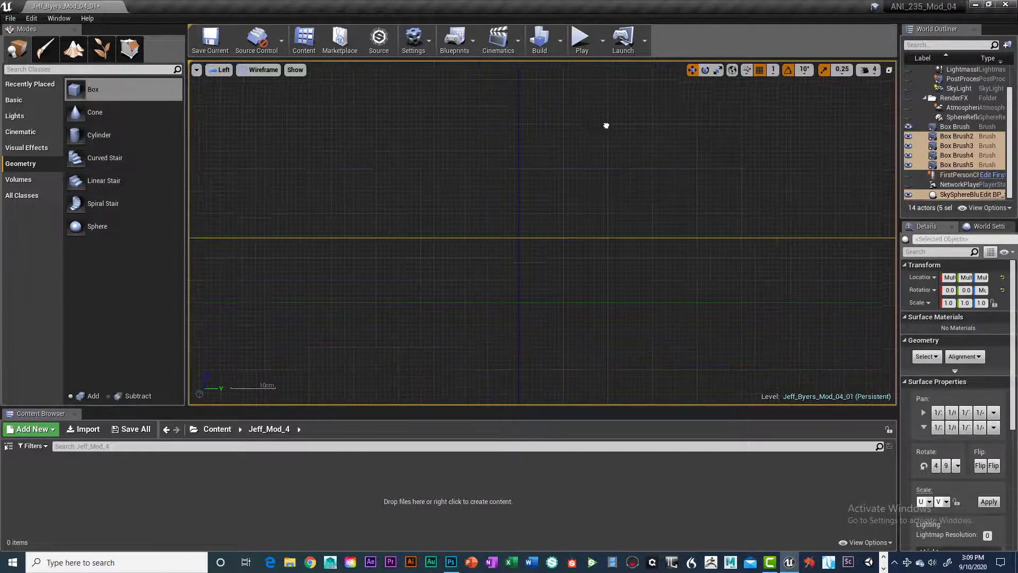
scroll(607, 131, "up", 2)
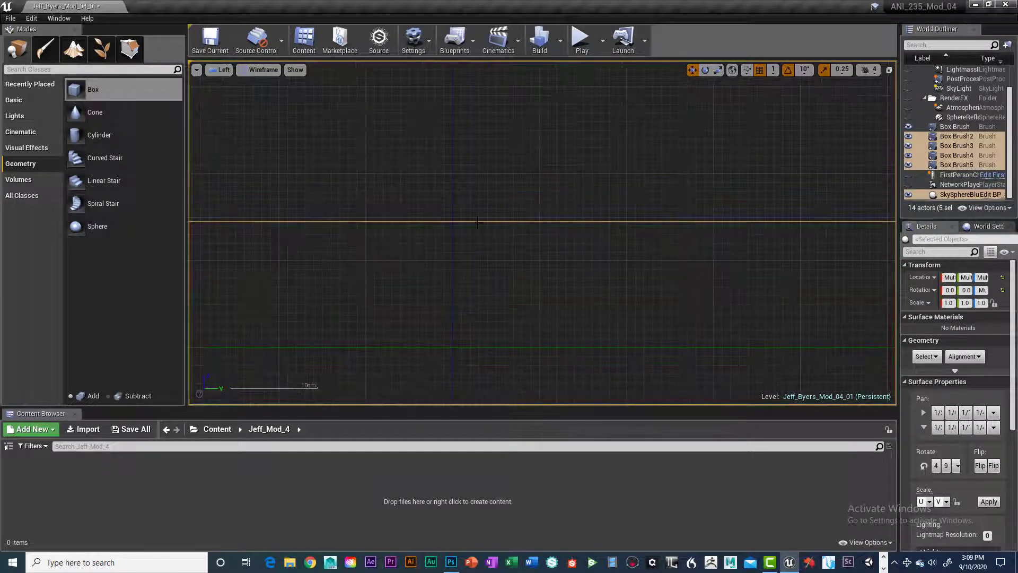
scroll(551, 167, "down", 5)
scroll(565, 154, "down", 10)
right_click_drag(597, 108, 586, 263)
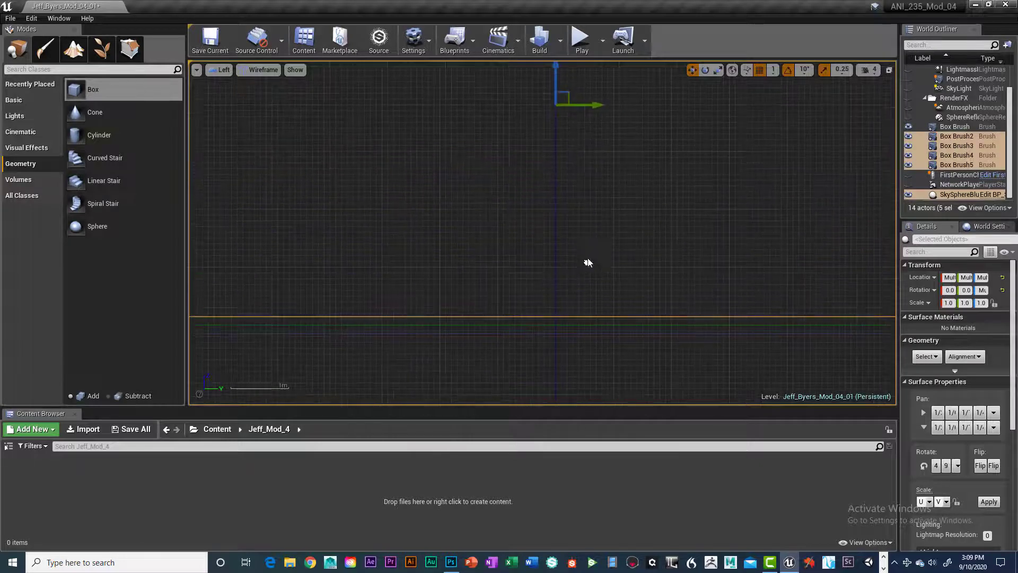
right_click_drag(592, 184, 582, 320)
scroll(602, 264, "down", 3)
scroll(621, 243, "down", 2)
right_click_drag(621, 244, 553, 191)
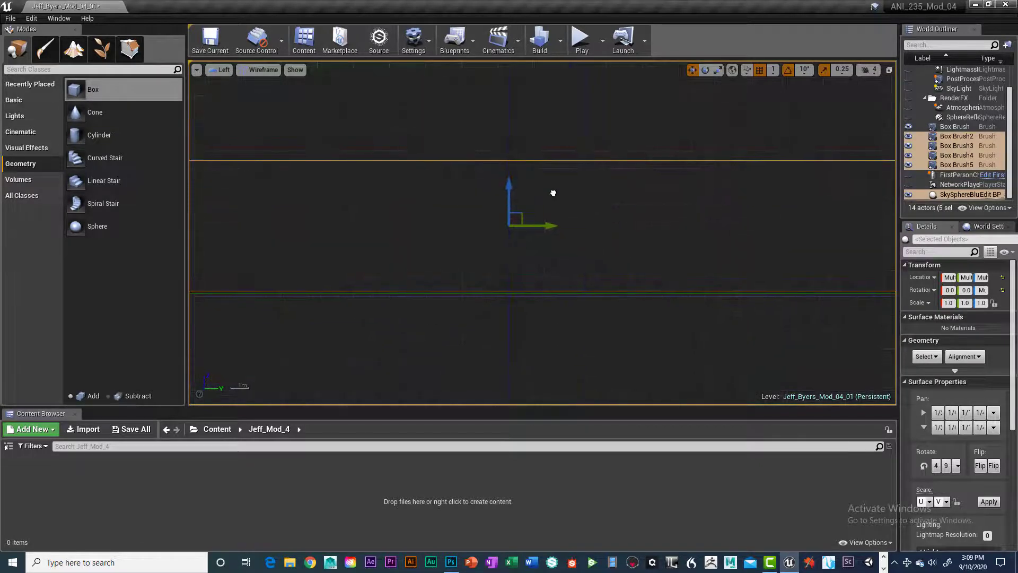
Measure the walls' height in the Left view from their lower edge to their upper edge
scroll(616, 218, "up", 2)
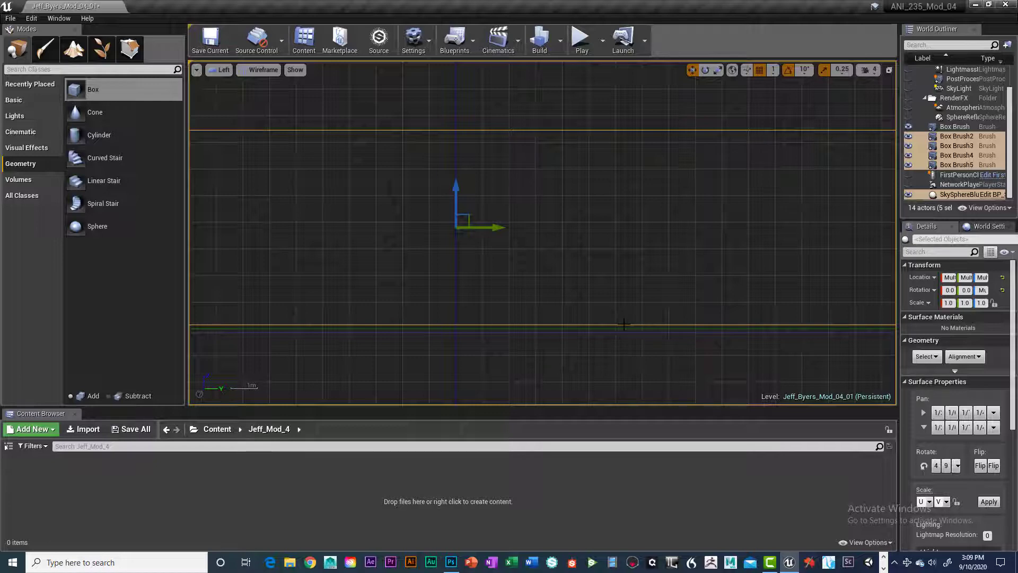
middle_click_drag(624, 298, 623, 137)
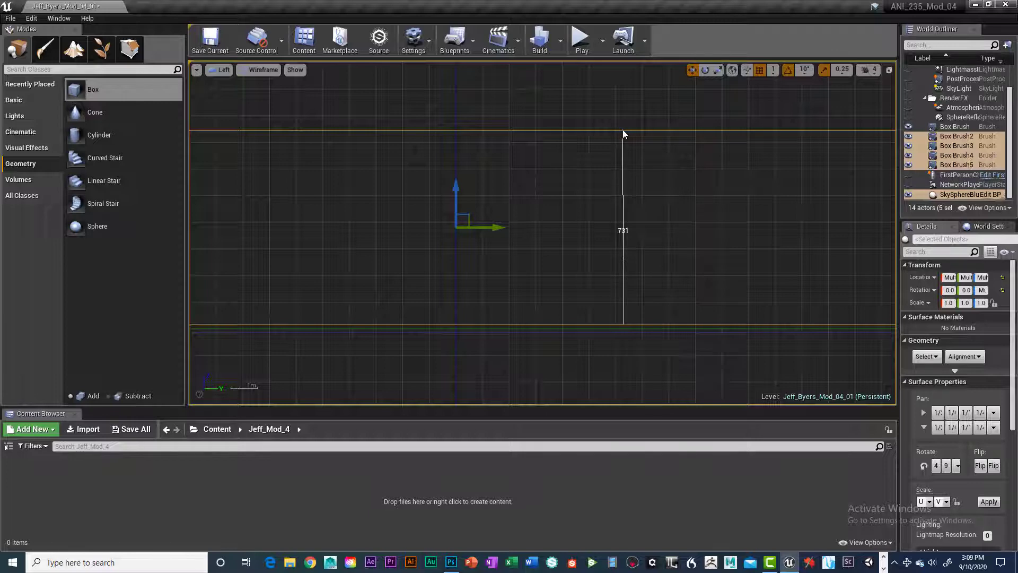
middle_click_drag(623, 131, 623, 129)
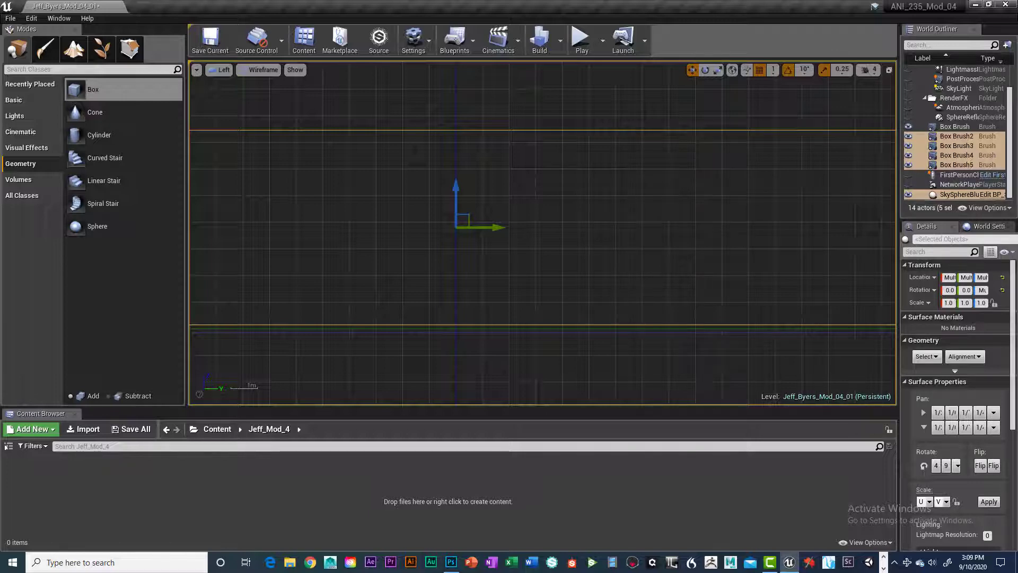
key("alt+Tab")
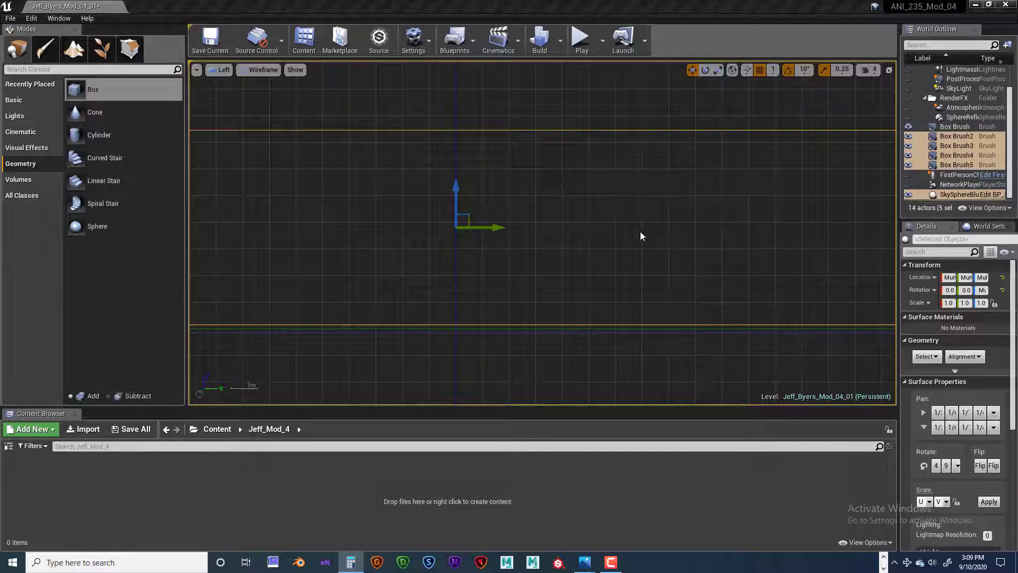
Switch the viewport to Perspective and select the floor brush
left_click(223, 70)
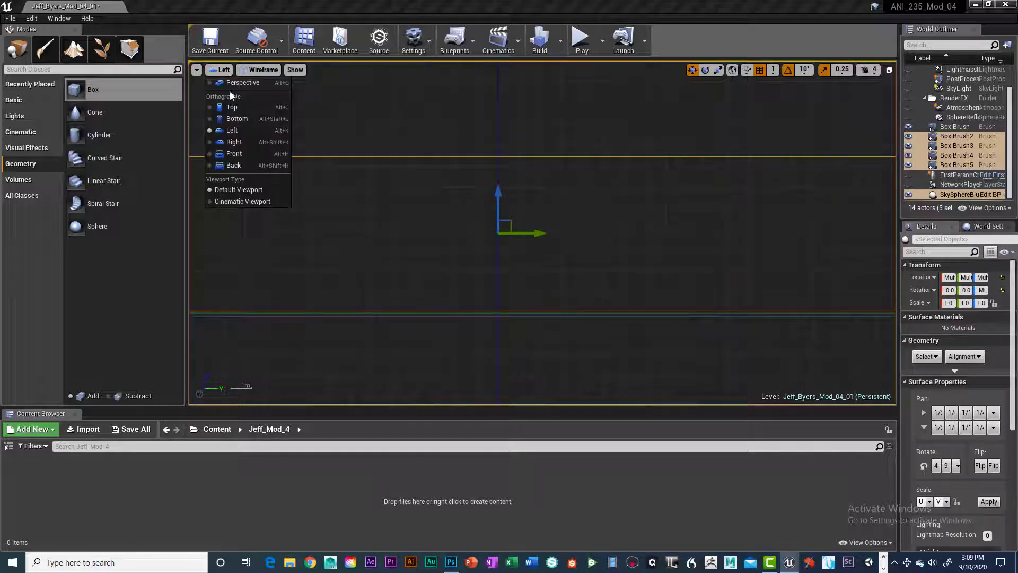
left_click(234, 84)
mouse_move(387, 264)
right_mouse_down()
mouse_move(370, 263)
mouse_move(435, 238)
mouse_move(604, 217)
mouse_move(613, 195)
right_mouse_up()
key("d")
left_click(546, 212)
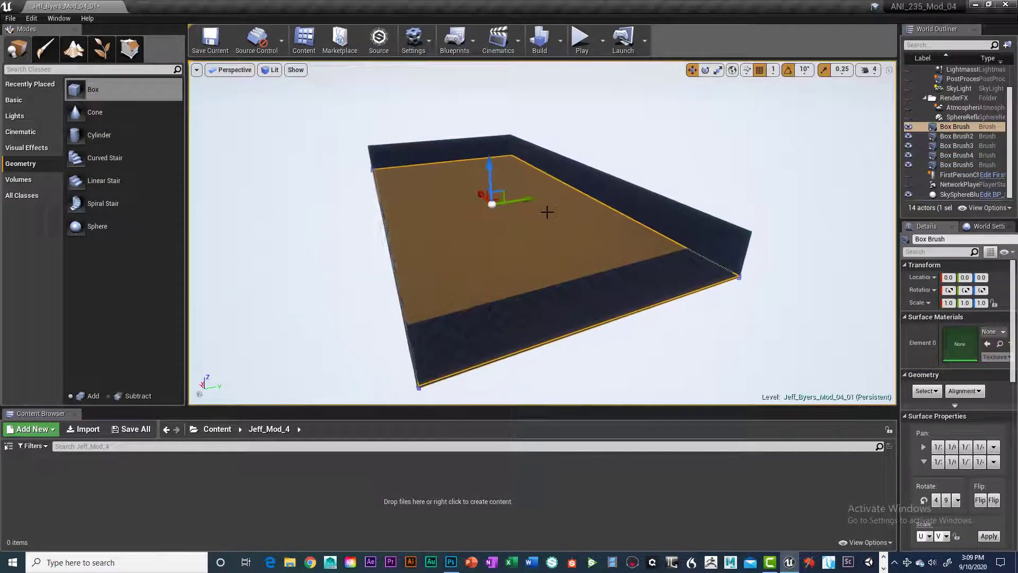
Examine the floor and the surrounding walls in the perspective view from close up and farther away
scroll(544, 213, "up", 6)
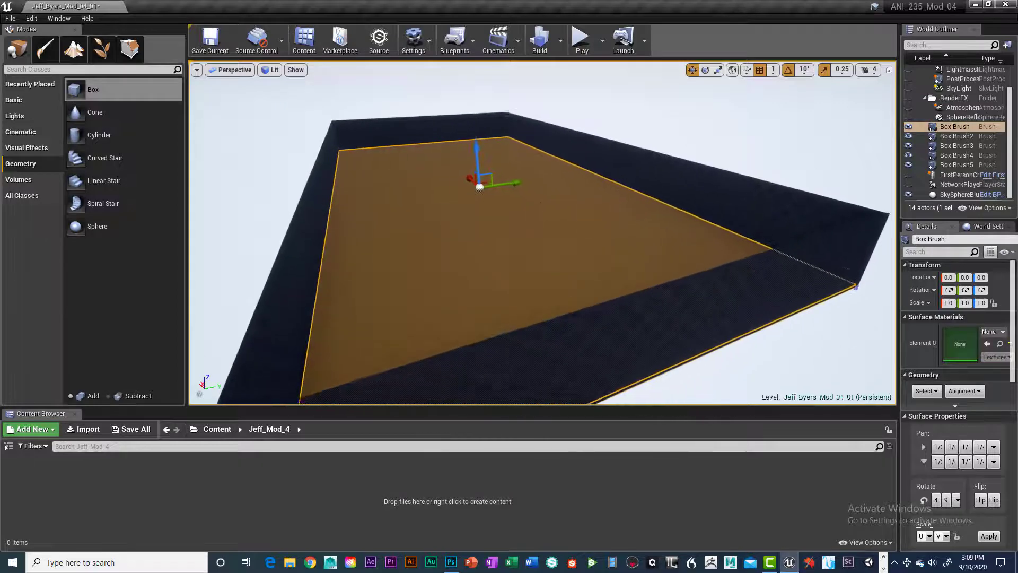
mouse_move(536, 213)
right_mouse_down()
mouse_move(536, 196)
mouse_move(546, 202)
mouse_move(537, 179)
right_mouse_up()
mouse_move(533, 134)
right_mouse_down()
mouse_move(543, 134)
mouse_move(516, 134)
right_mouse_up()
scroll(534, 132, "down", 10)
right_click_drag(580, 128, 582, 135)
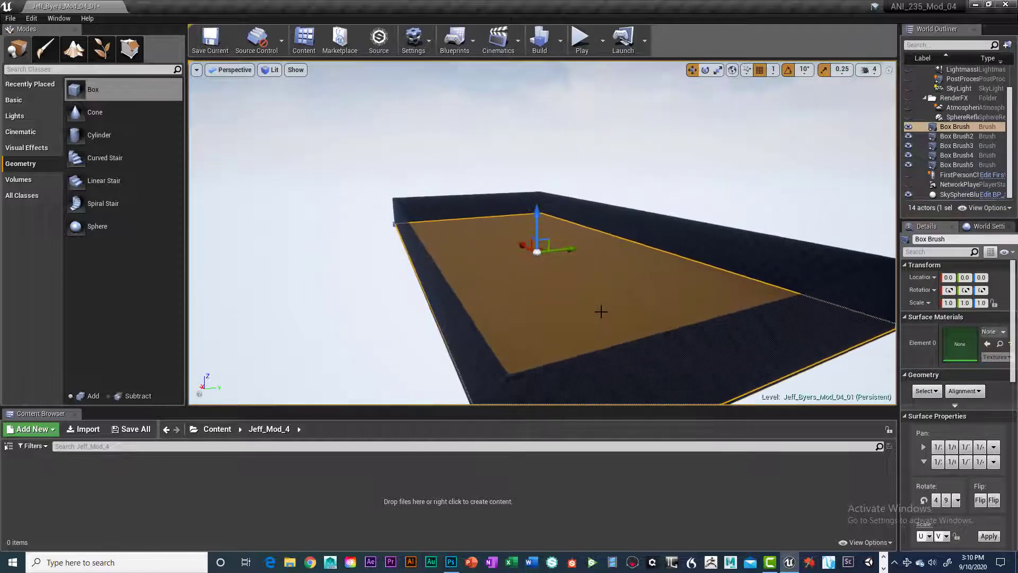
right_click_drag(599, 309, 600, 312)
right_click_drag(526, 326, 521, 324)
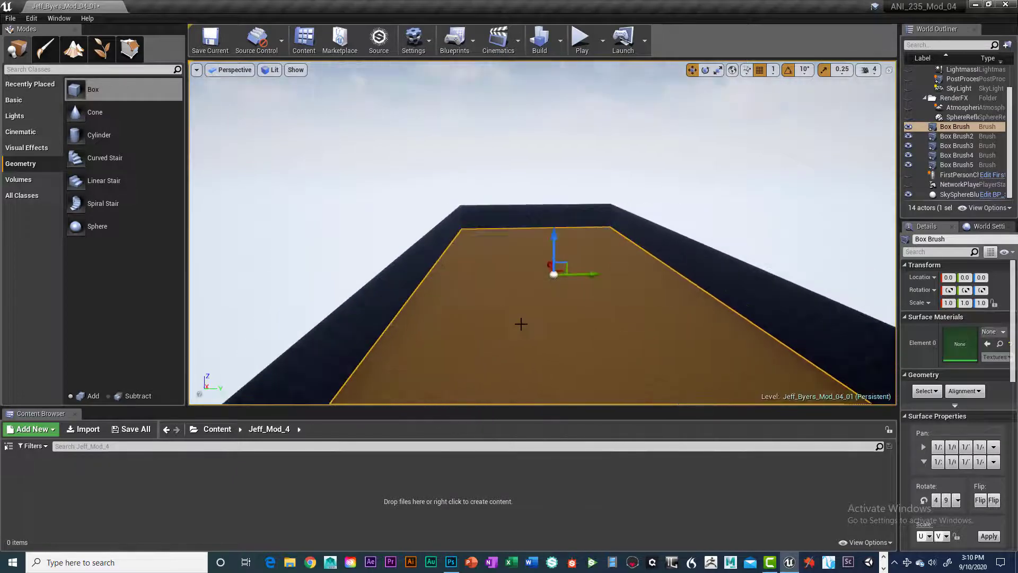
Try the viewport camera speed at up to 8 by moving around the room, and set it to 7
left_click(873, 70)
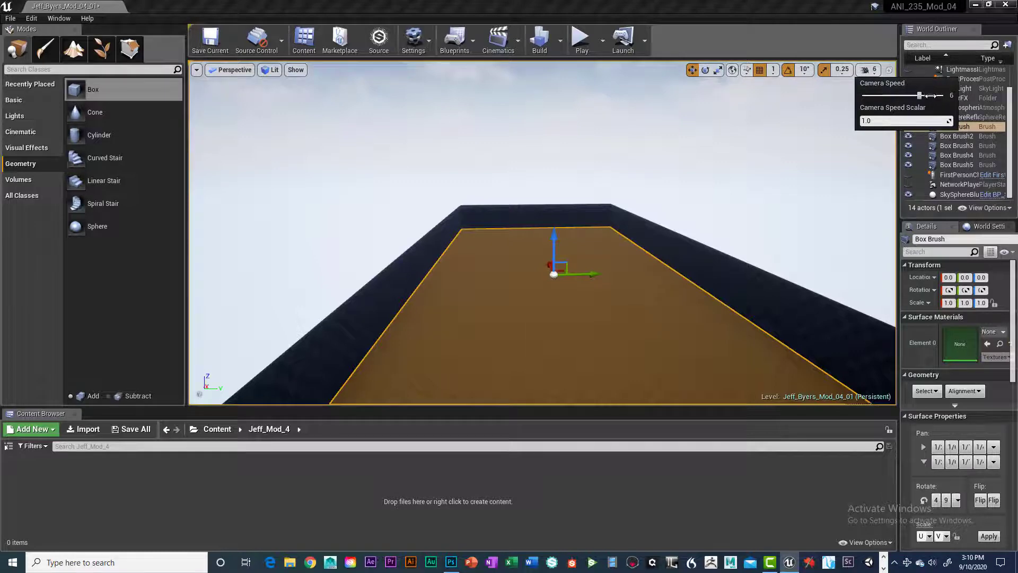
key("w")
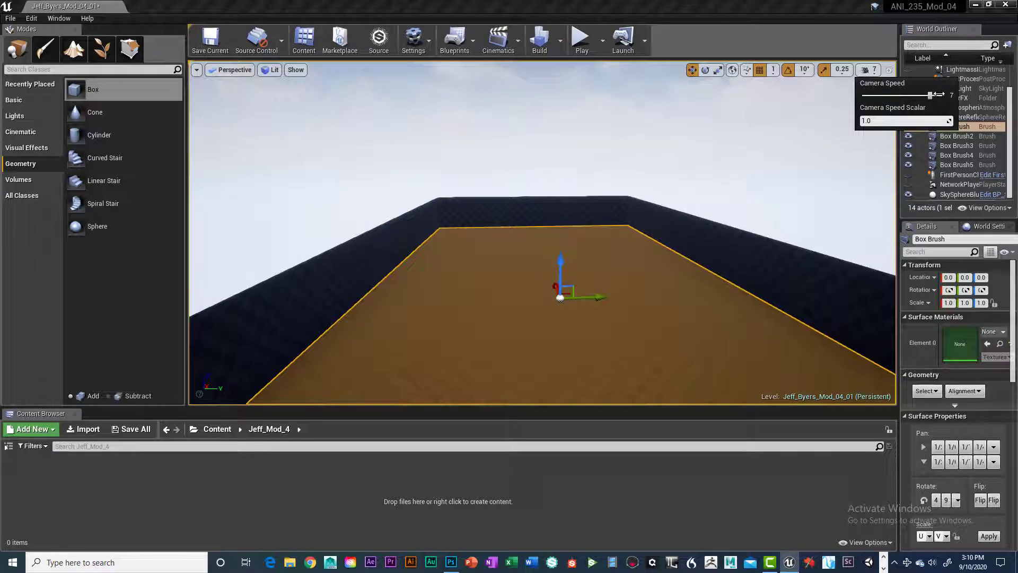
scroll(599, 271, "up", 2)
scroll(602, 291, "down", 2)
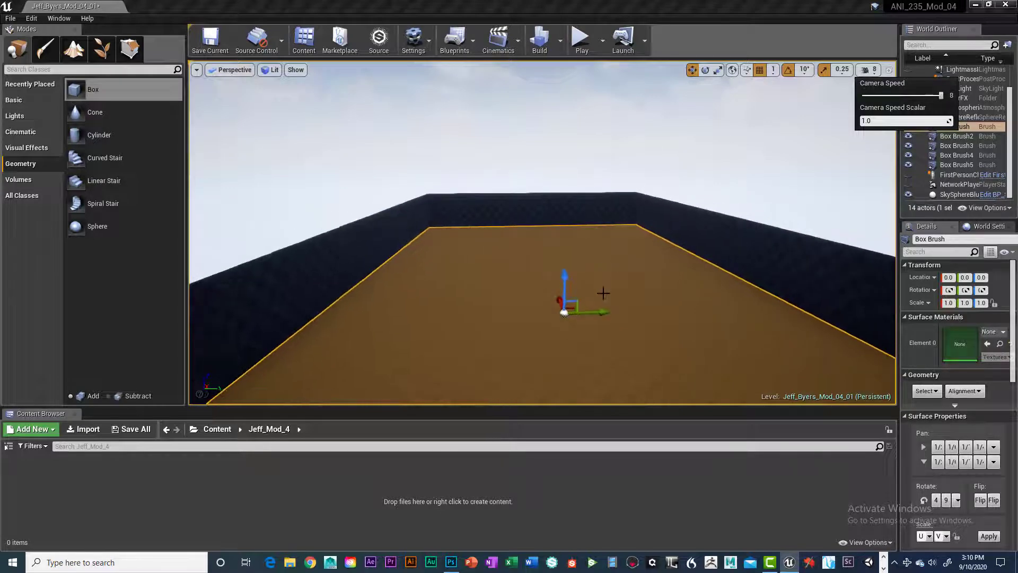
mouse_move(603, 291)
middle_mouse_down()
mouse_move(602, 265)
mouse_move(591, 260)
mouse_move(650, 324)
mouse_move(583, 316)
mouse_move(611, 304)
middle_mouse_up()
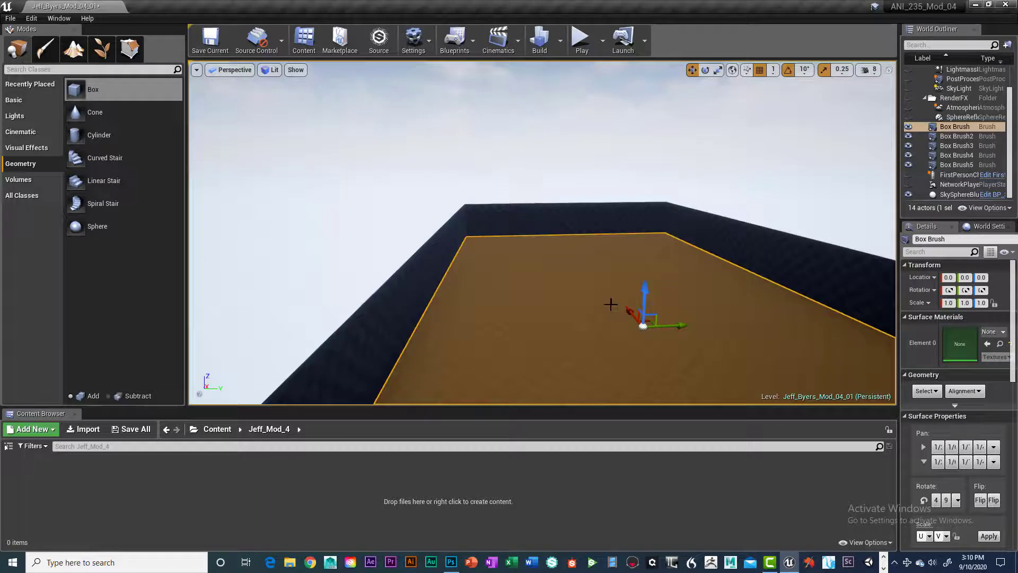
scroll(610, 308, "down", 10)
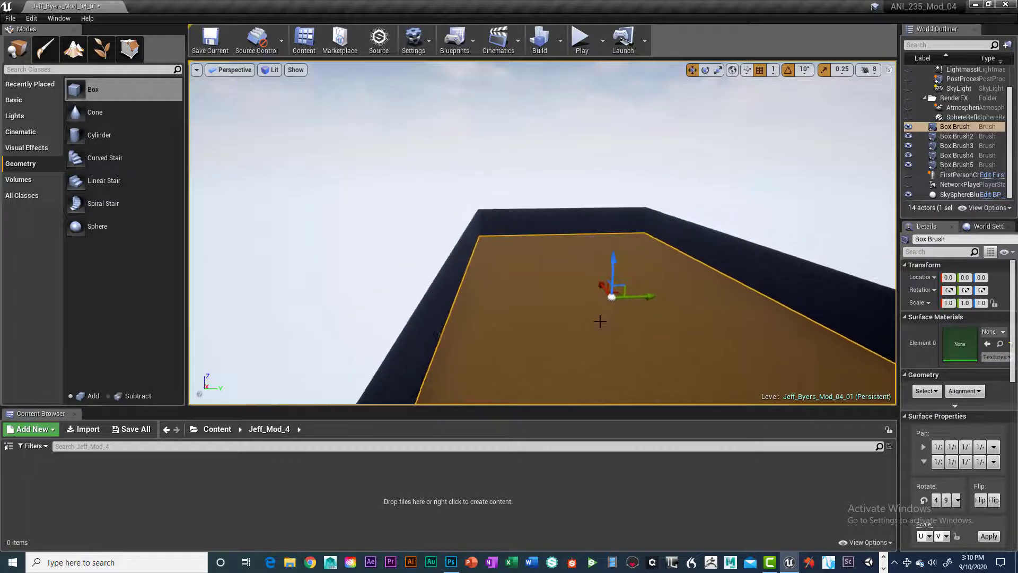
scroll(602, 325, "up", 3)
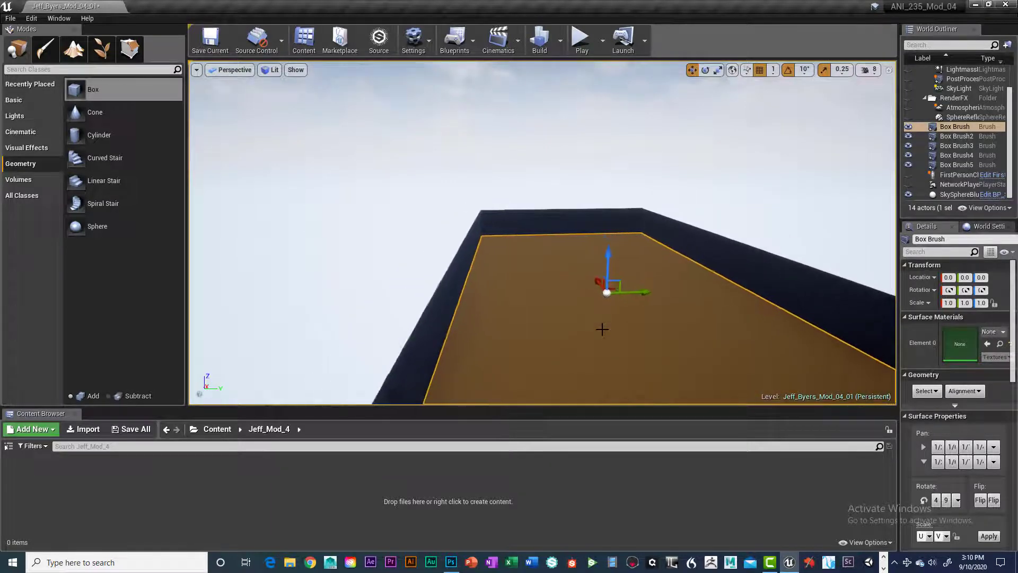
left_click(872, 71)
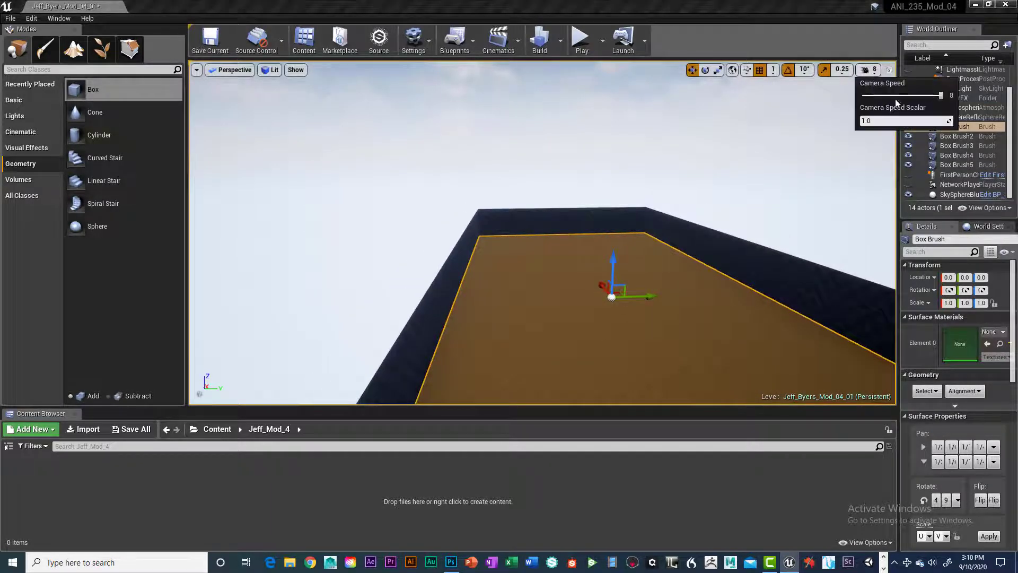
left_click(929, 98)
Review the scale, rotation and position snap sizes, and toggle position grid snapping off and back on
mouse_move(846, 74)
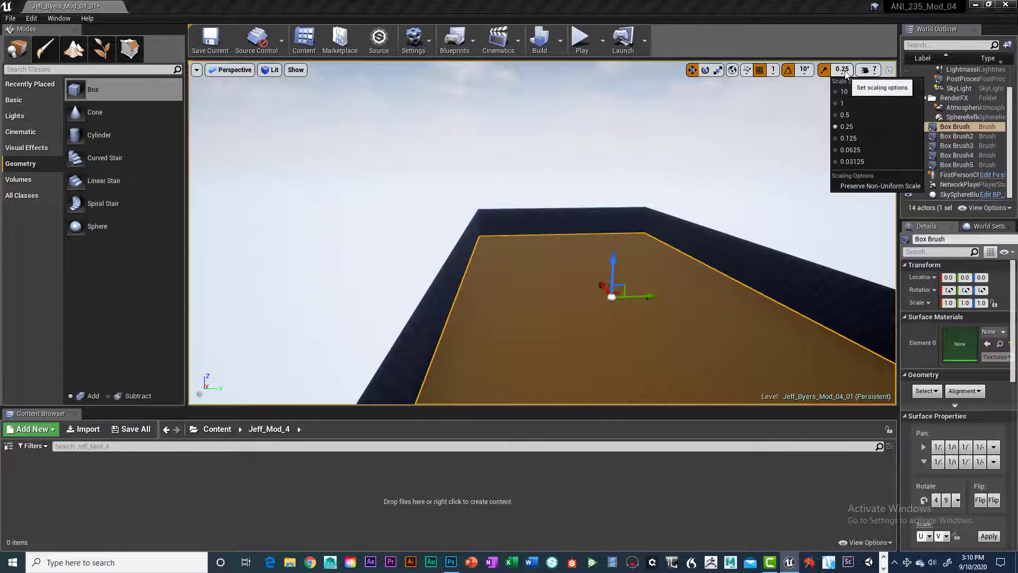
mouse_move(803, 73)
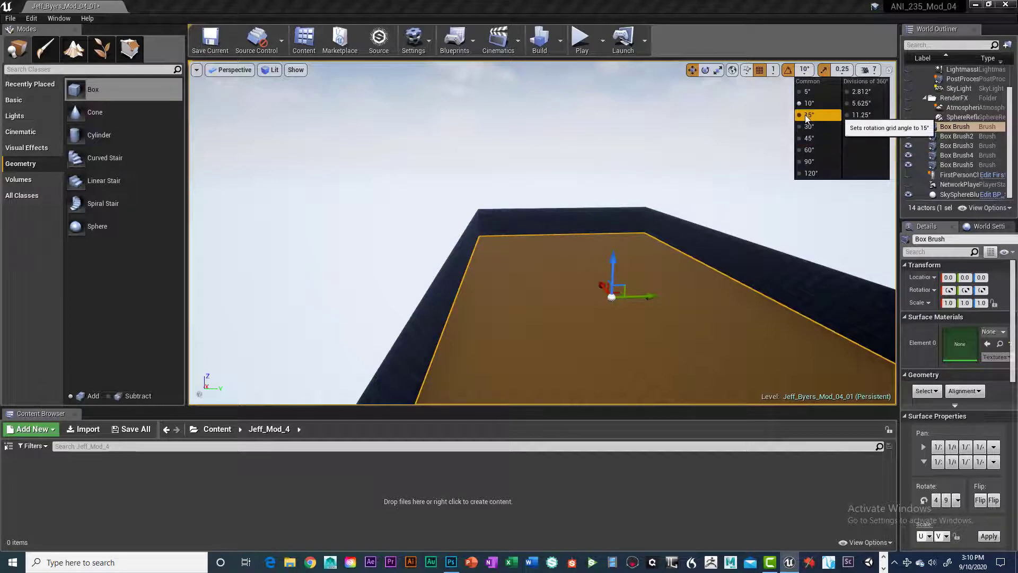
left_click(771, 78)
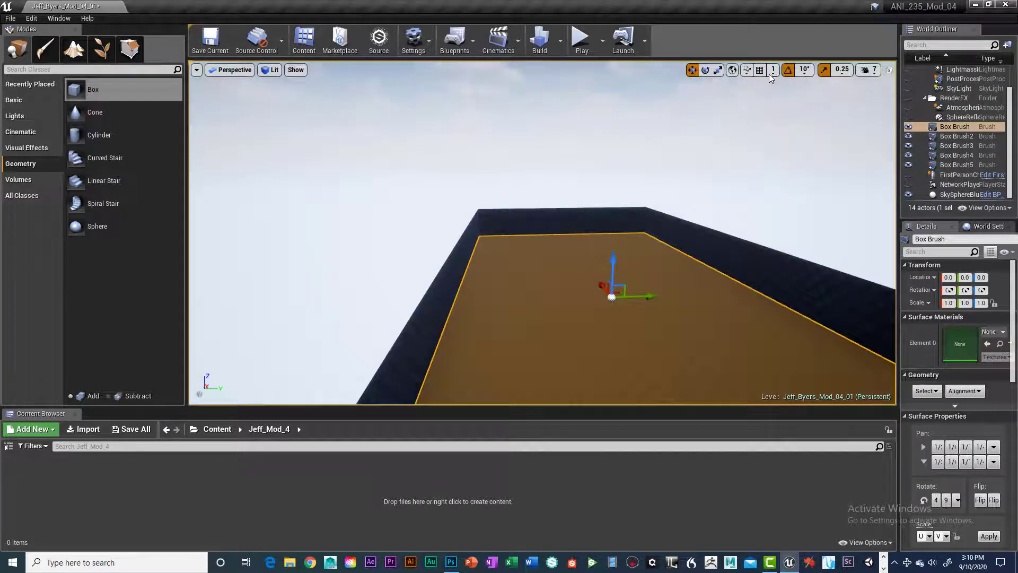
left_click(773, 71)
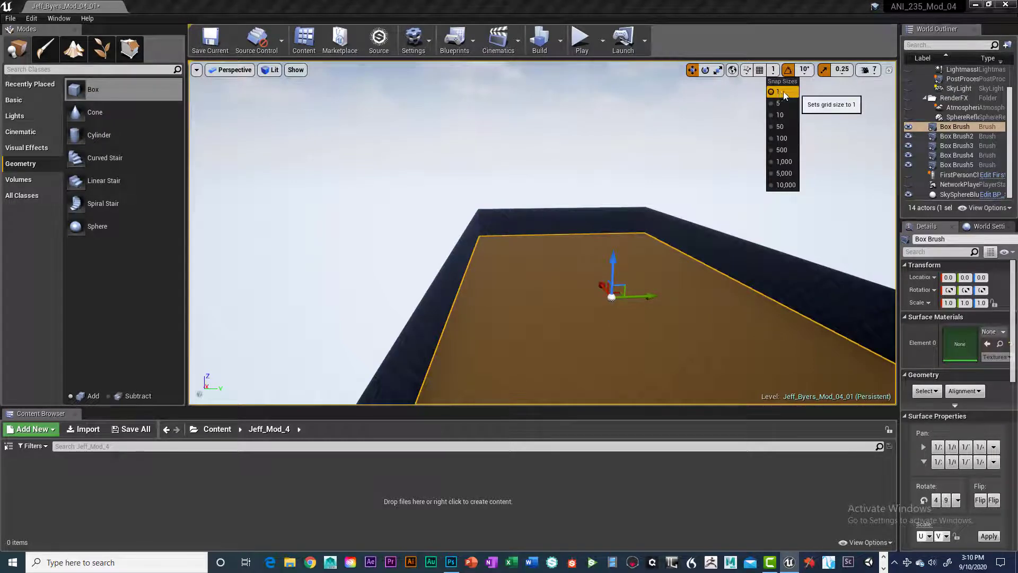
left_click(761, 76)
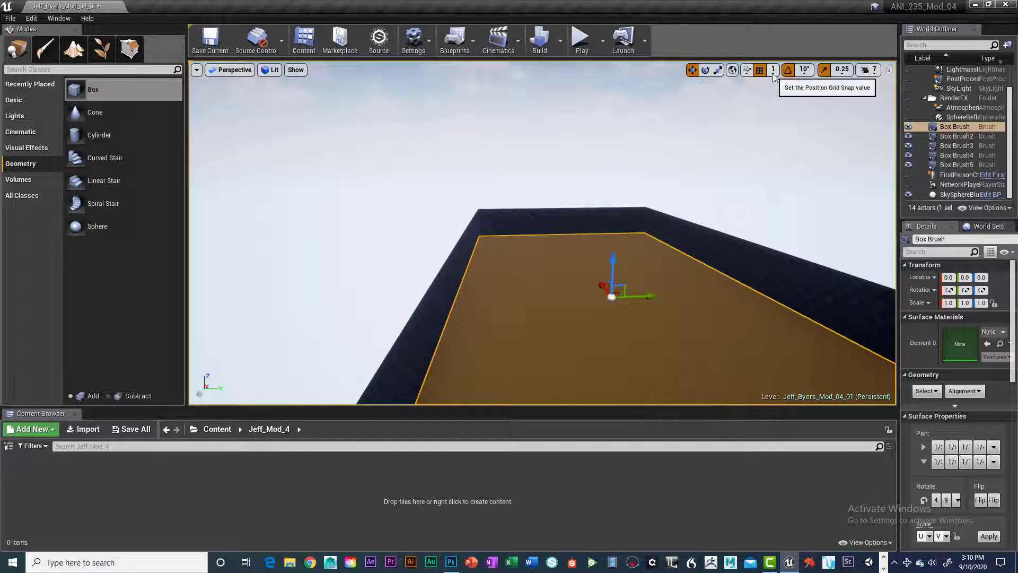
left_click(774, 71)
left_click(759, 73)
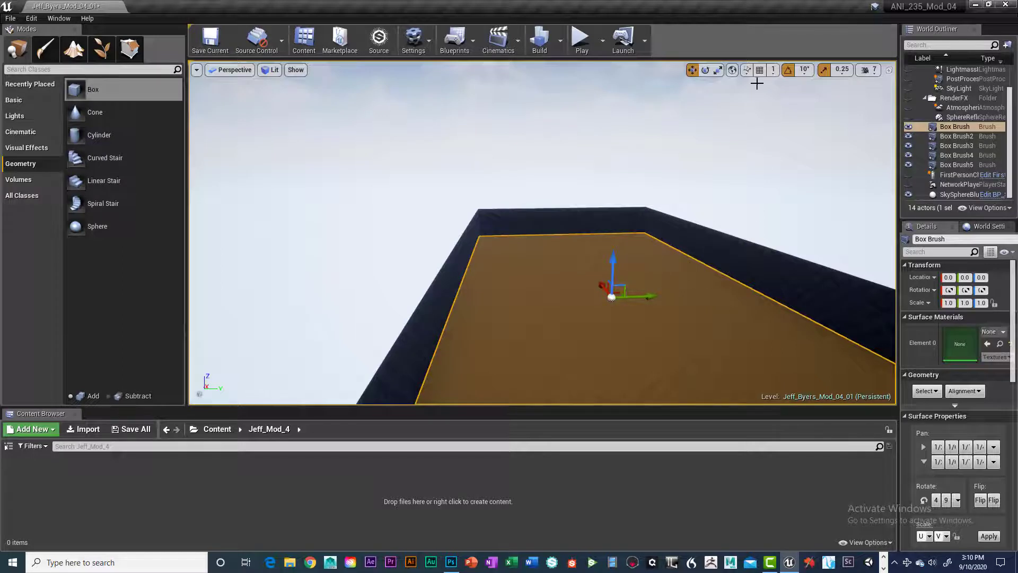
left_click(759, 70)
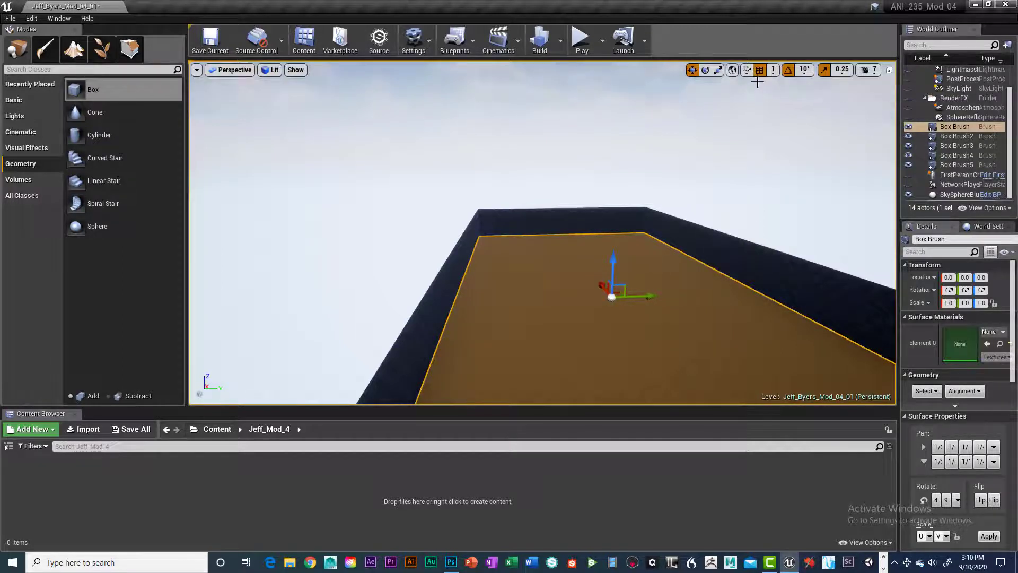
Inspect the whole room from both ends and the sides, checking how the four walls enclose the floor
mouse_move(677, 274)
right_mouse_down()
mouse_move(705, 274)
mouse_move(690, 273)
right_mouse_up()
key("a")
key("d")
right_click_drag(626, 274, 626, 276)
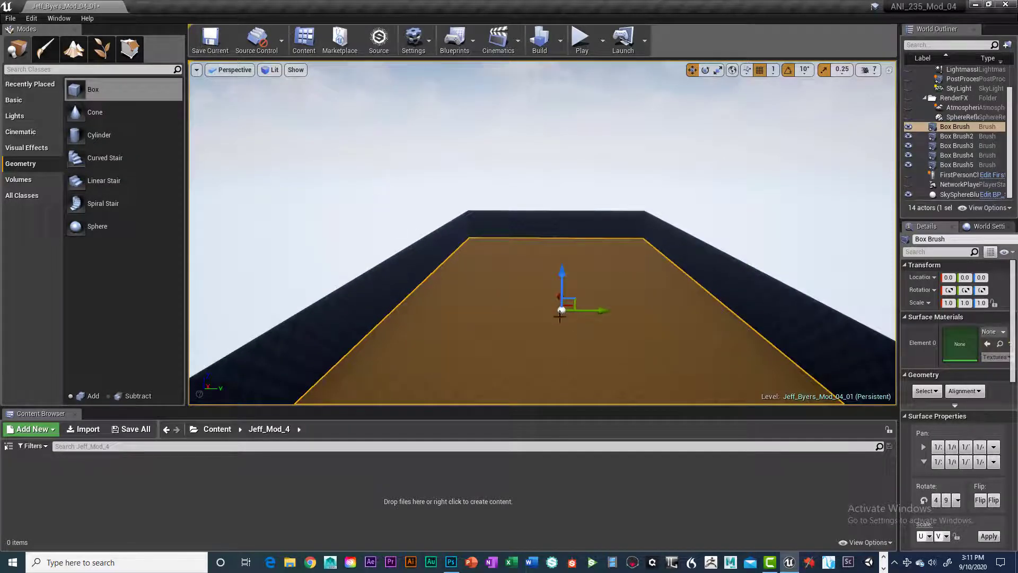
right_click_drag(562, 310, 485, 272)
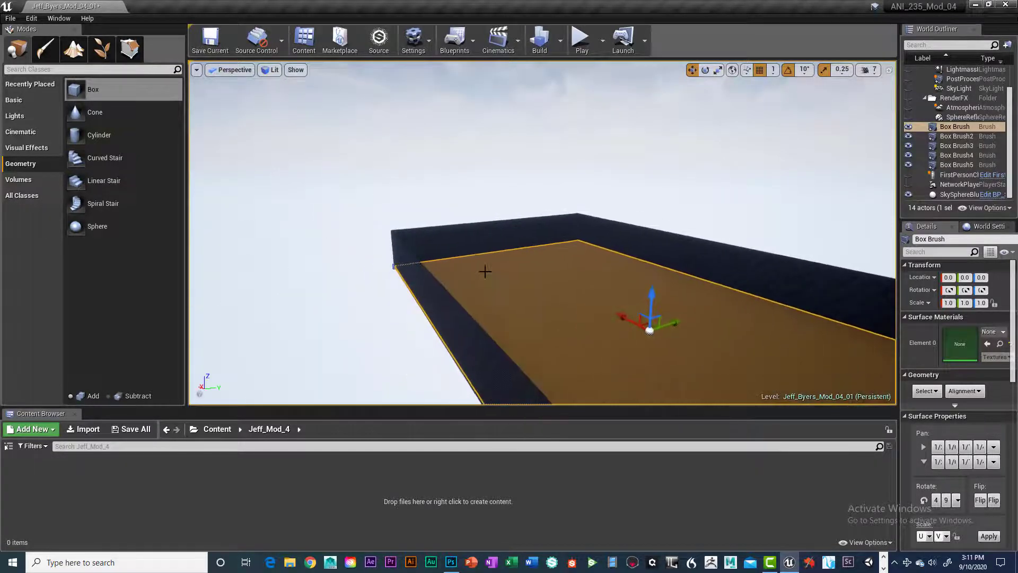
scroll(588, 314, "down", 8)
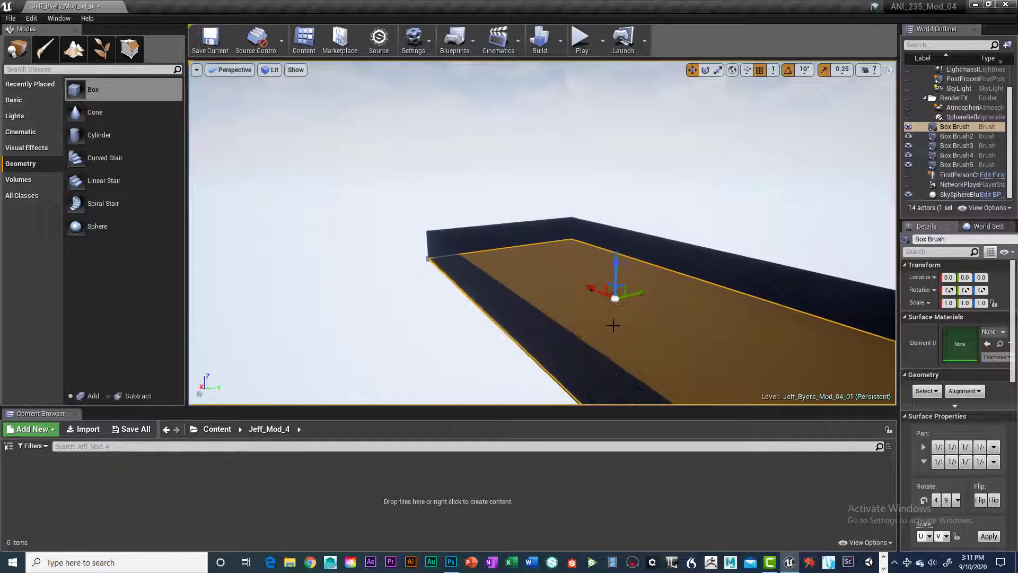
mouse_move(588, 296)
right_mouse_down()
mouse_move(619, 296)
mouse_move(626, 318)
mouse_move(588, 318)
mouse_move(596, 289)
right_mouse_up()
key("d")
key("a")
key("d")
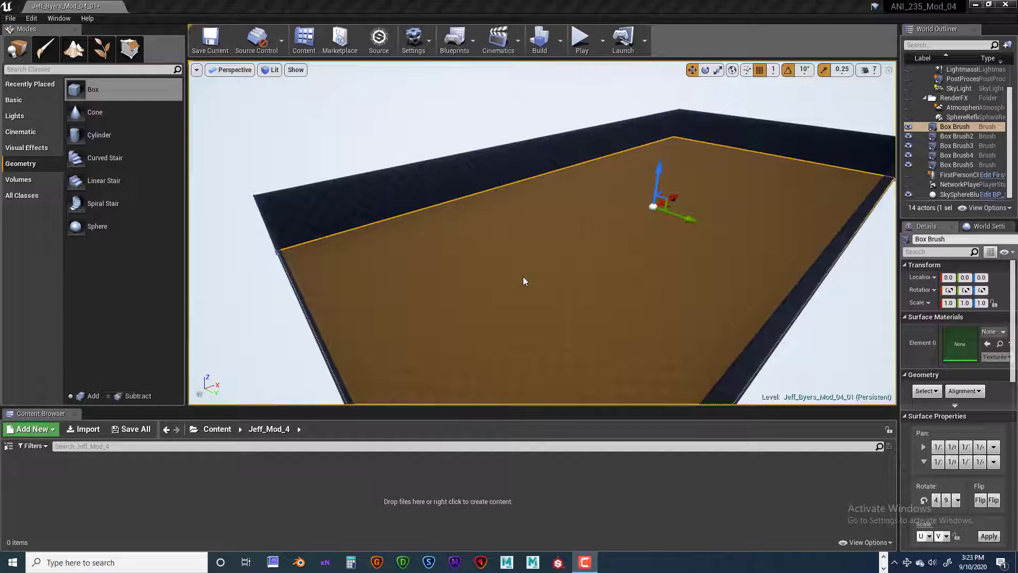
mouse_move(522, 276)
right_mouse_down()
mouse_move(504, 268)
mouse_move(599, 268)
mouse_move(562, 273)
mouse_move(589, 270)
mouse_move(557, 265)
mouse_move(582, 253)
mouse_move(581, 262)
mouse_move(613, 261)
right_mouse_up()
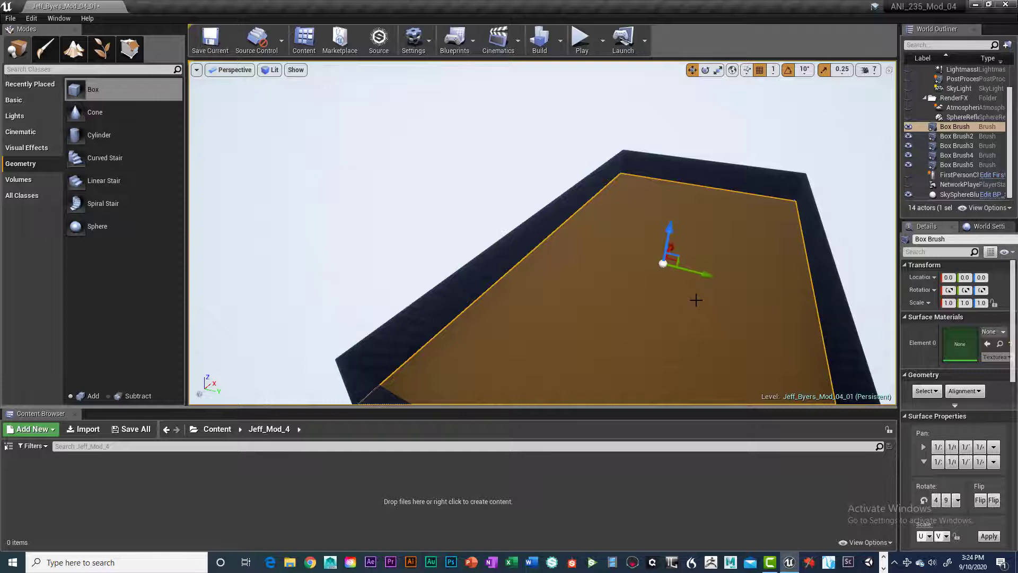
scroll(679, 314, "down", 3)
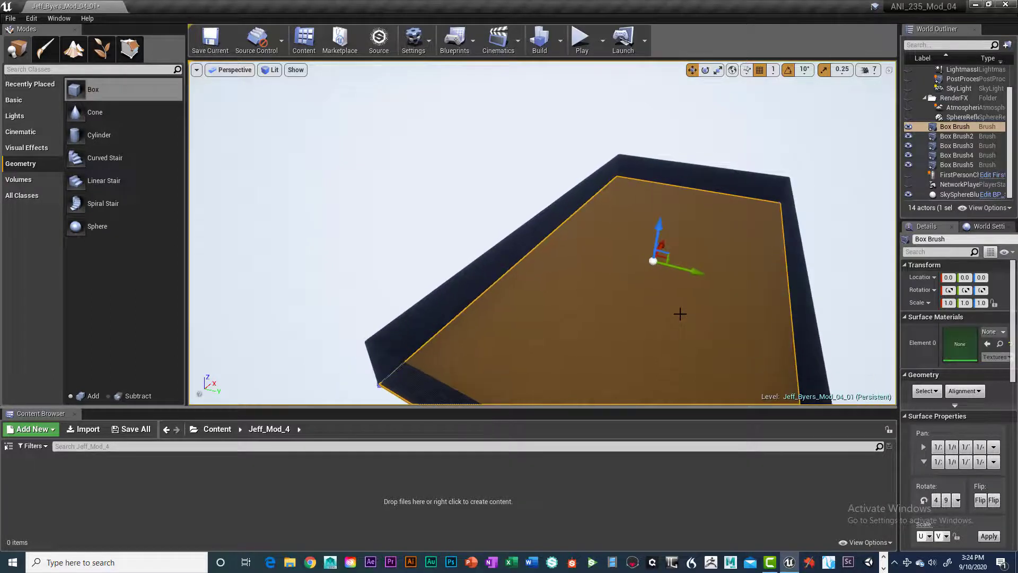